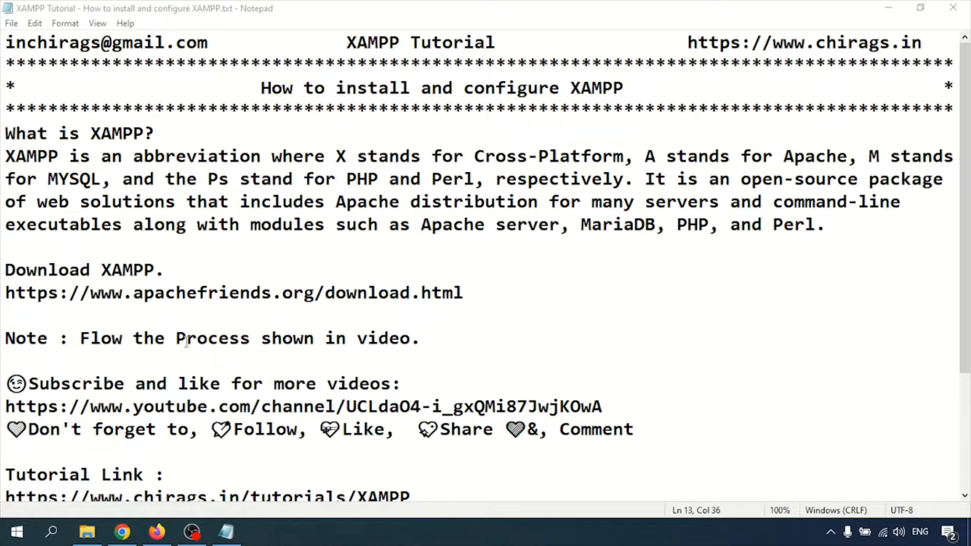
left_click_drag(7, 294, 469, 294)
key("ctrl+c")
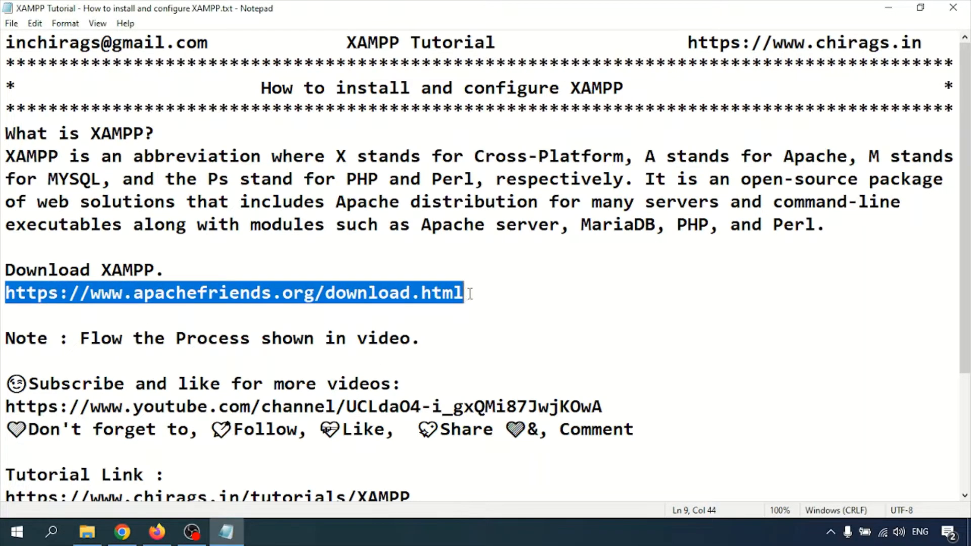
- Paste the download URL into Firefox and load the Apache Friends download page
left_click(156, 531)
key("ctrl+v")
key("Return")
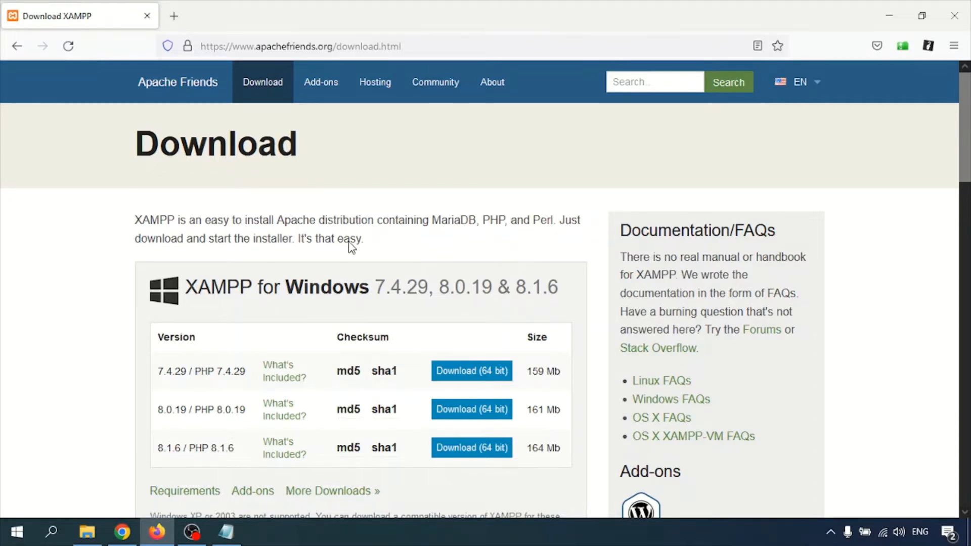
- Review the Windows versions offered: 7.4.29, 8.0.19 and 8.1.6
scroll(348, 245, "down", 3)
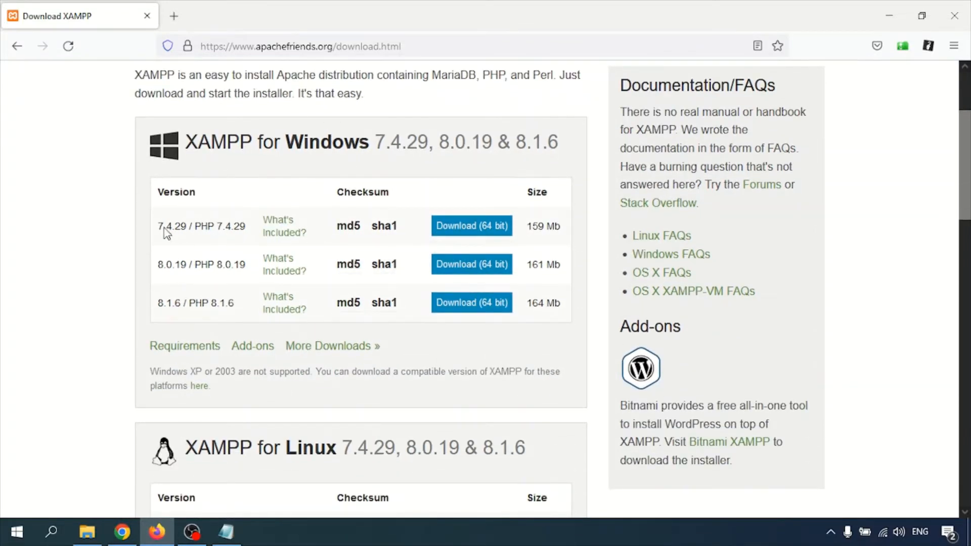
left_click_drag(158, 228, 428, 235)
left_click(114, 234)
left_click_drag(165, 271, 239, 272)
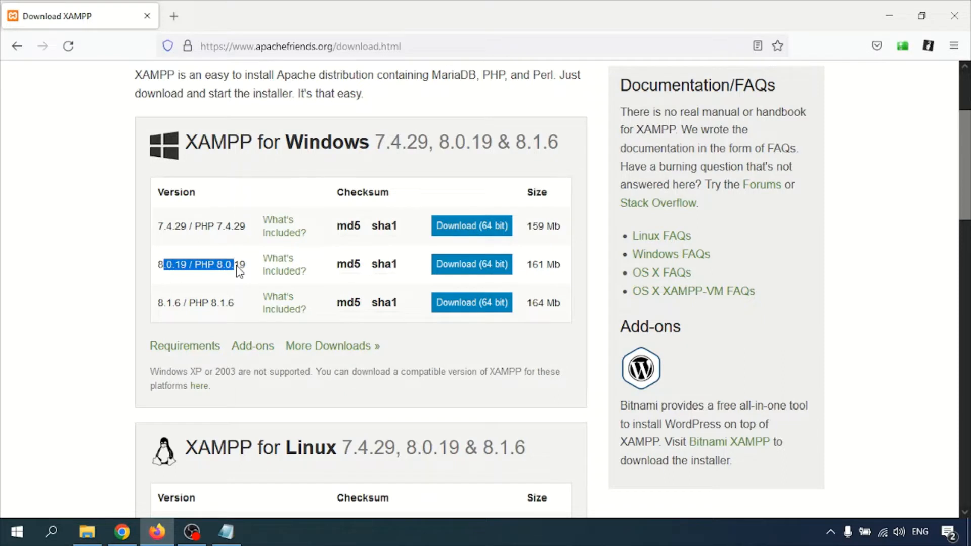
left_click_drag(203, 310, 228, 309)
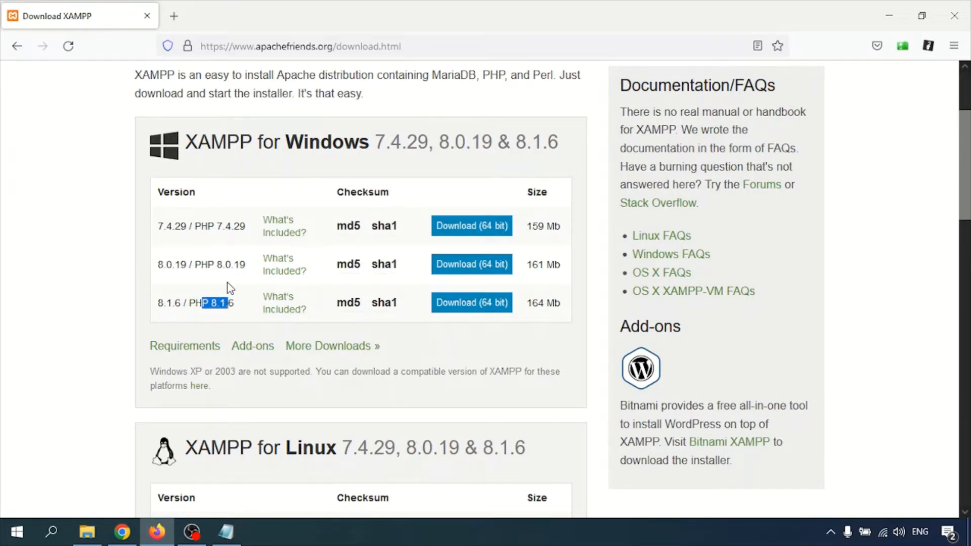
scroll(227, 283, "up", 2)
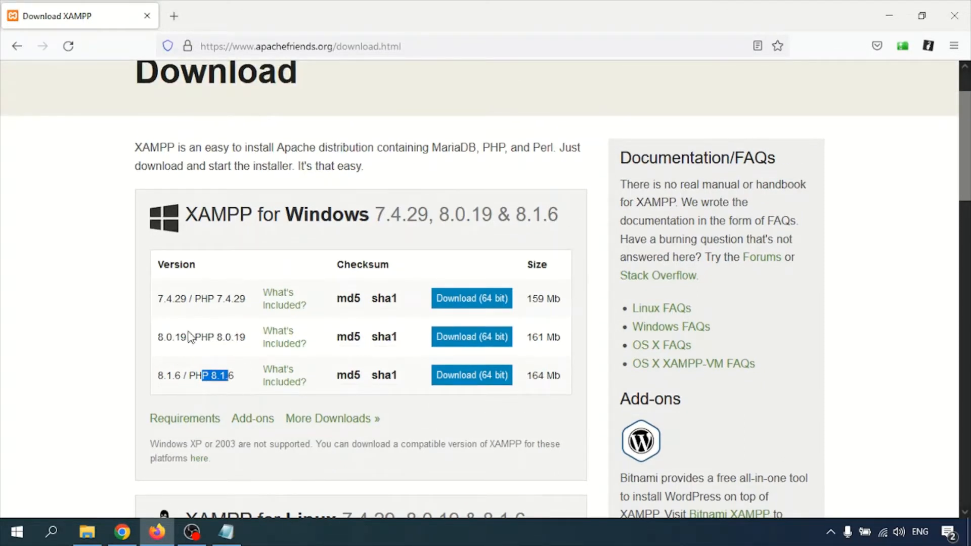
scroll(210, 318, "down", 5)
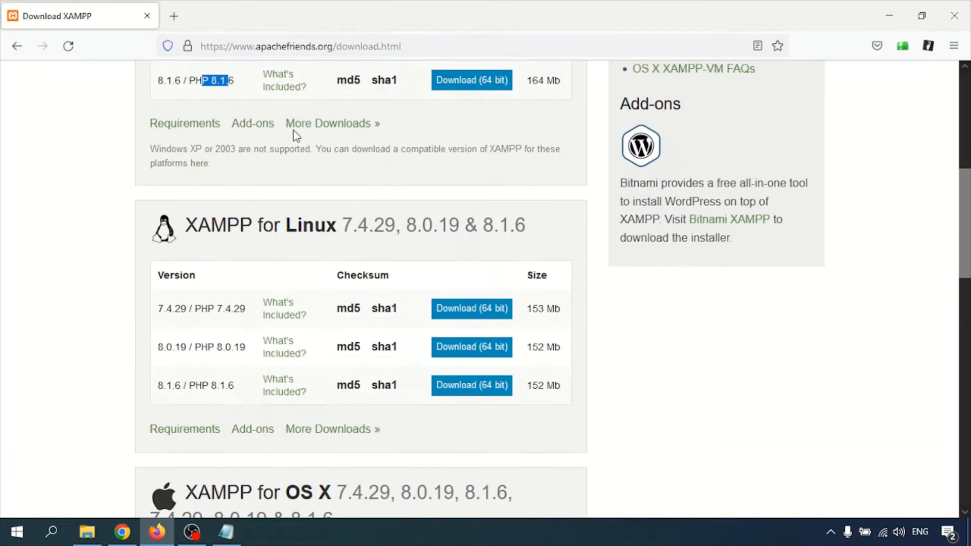
scroll(303, 146, "up", 1)
- Look over the Linux, OS X and Windows download sections
left_click_drag(198, 231, 326, 230)
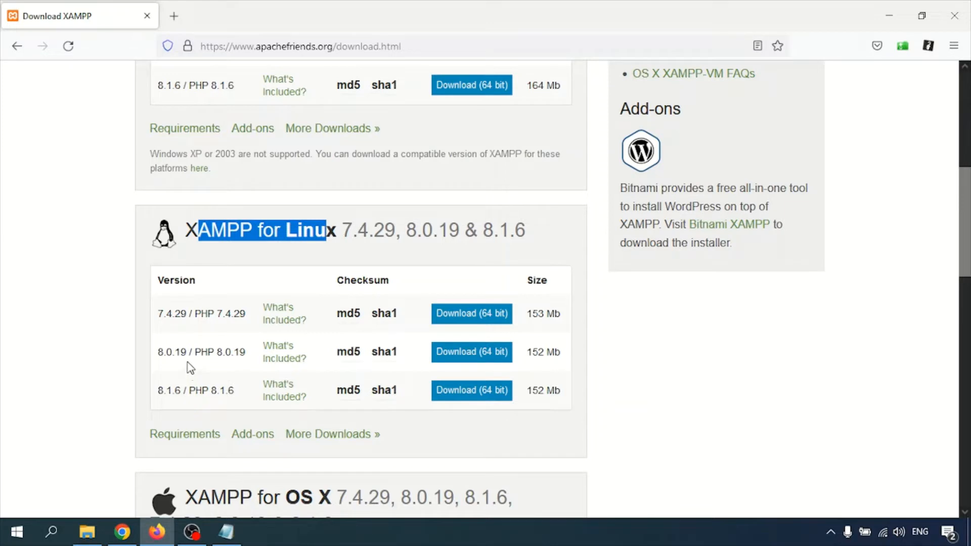
scroll(237, 336, "down", 3)
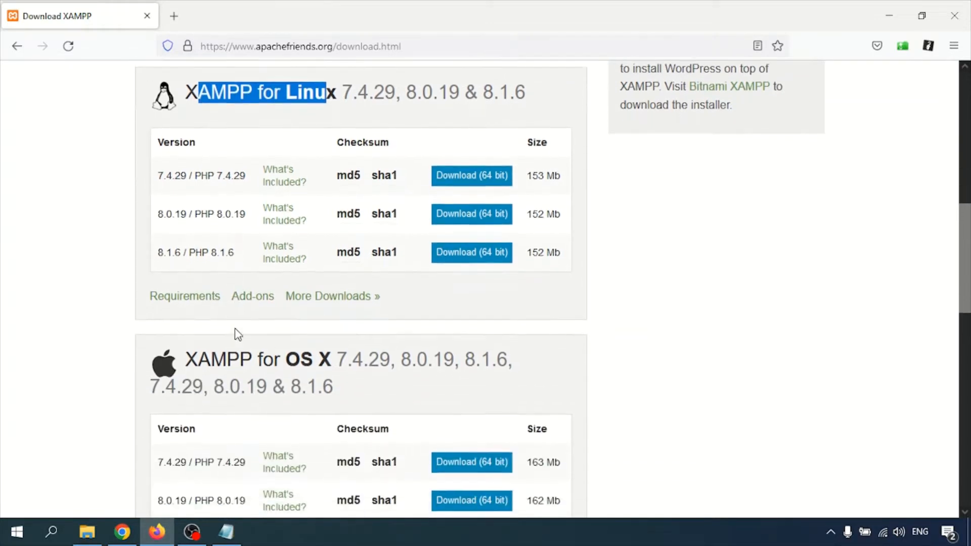
left_click_drag(286, 353, 337, 357)
scroll(344, 364, "down", 4)
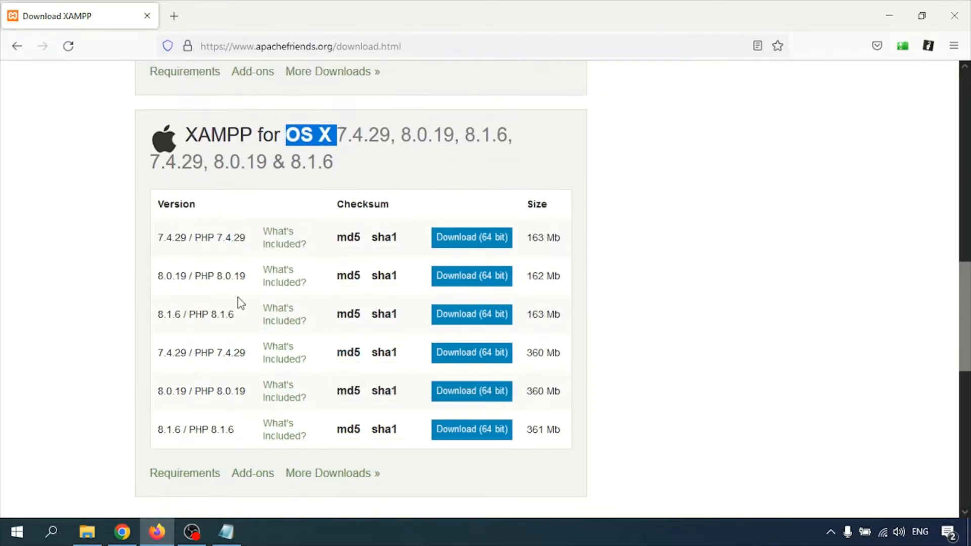
scroll(273, 394, "down", 3)
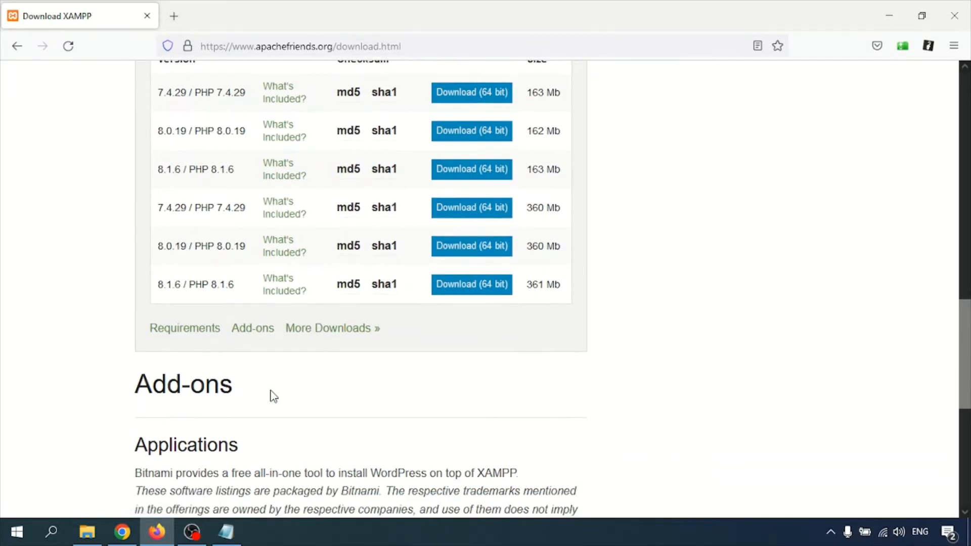
scroll(272, 395, "up", 15)
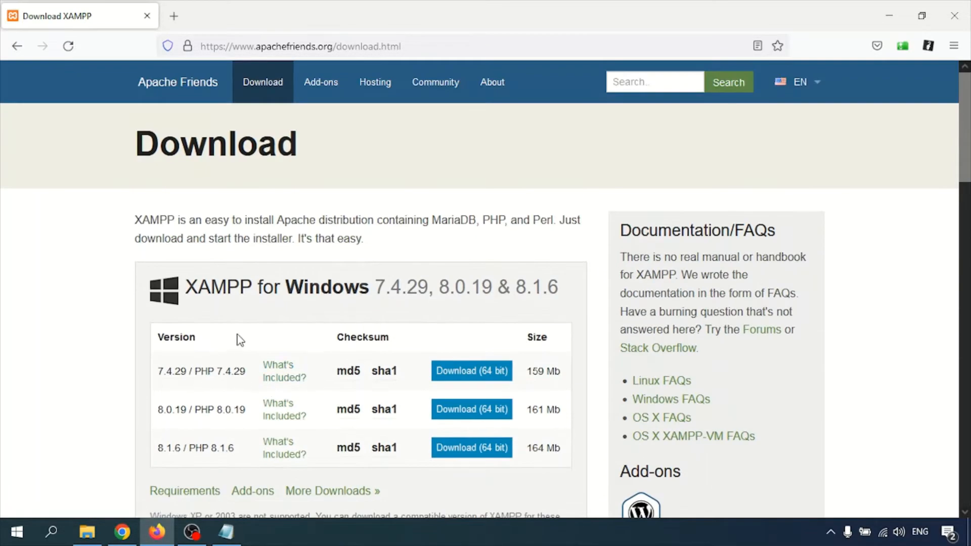
left_click_drag(286, 297, 352, 293)
left_click(332, 299)
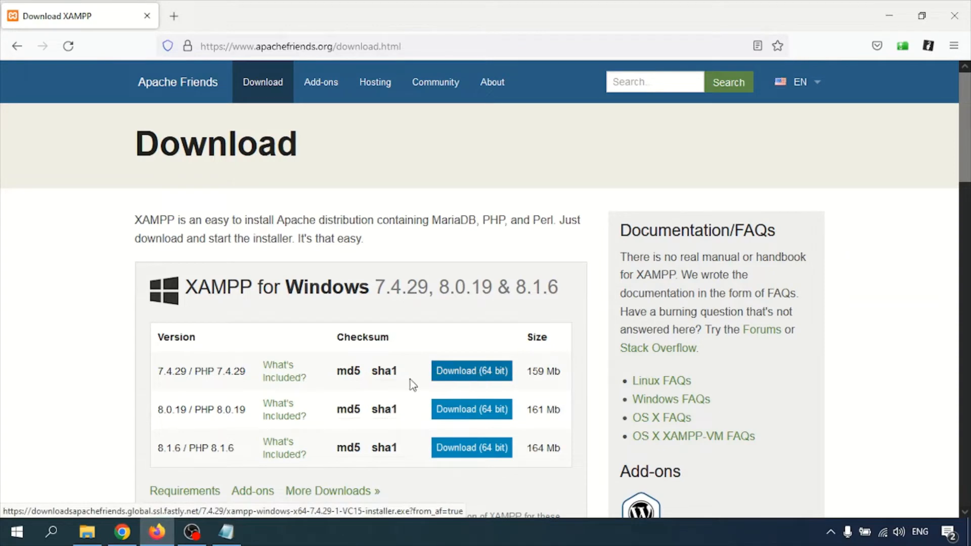
- Run xampp-portable-windows-x64-7.3.11-0-VC15-installer.exe as administrator from File Explorer
left_click(87, 536)
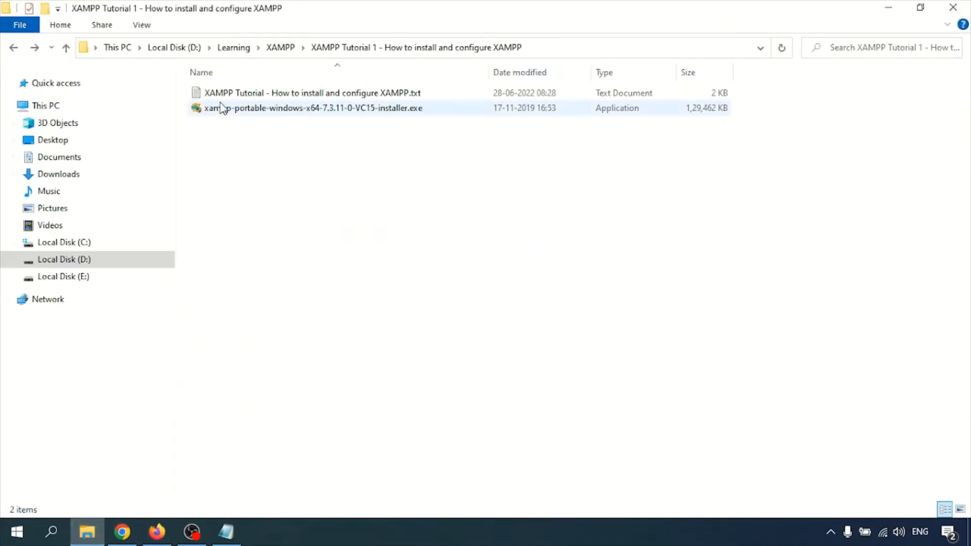
left_click(260, 109)
left_click(318, 152)
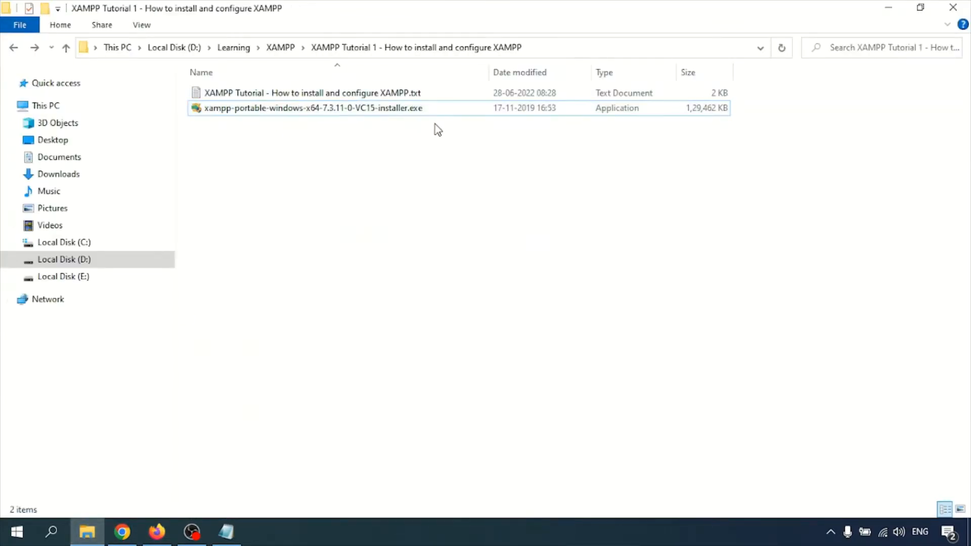
double_click(387, 108)
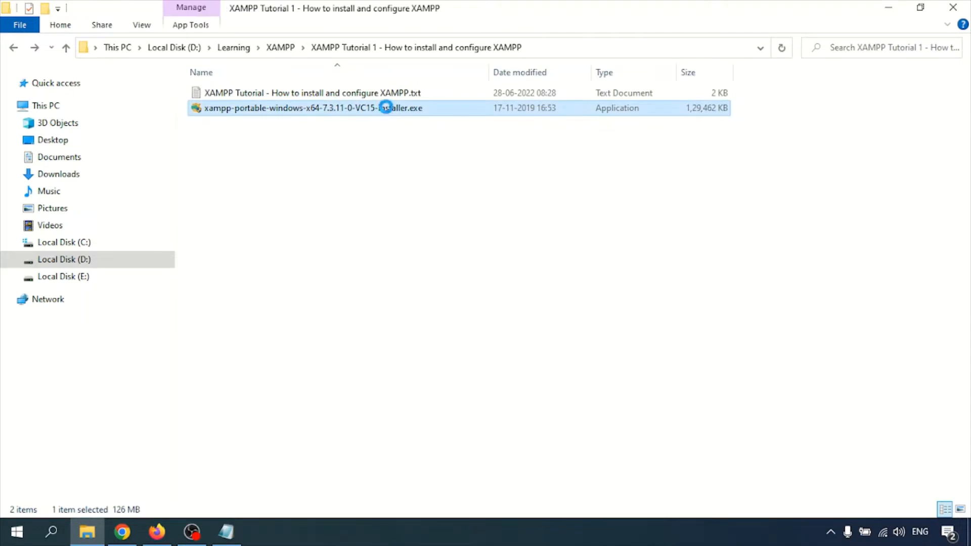
right_click(388, 107)
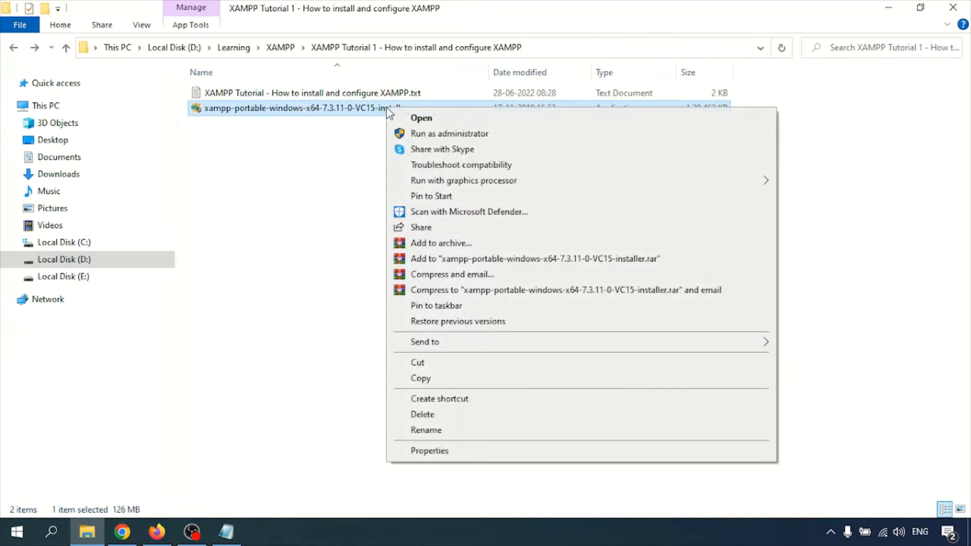
left_click(426, 134)
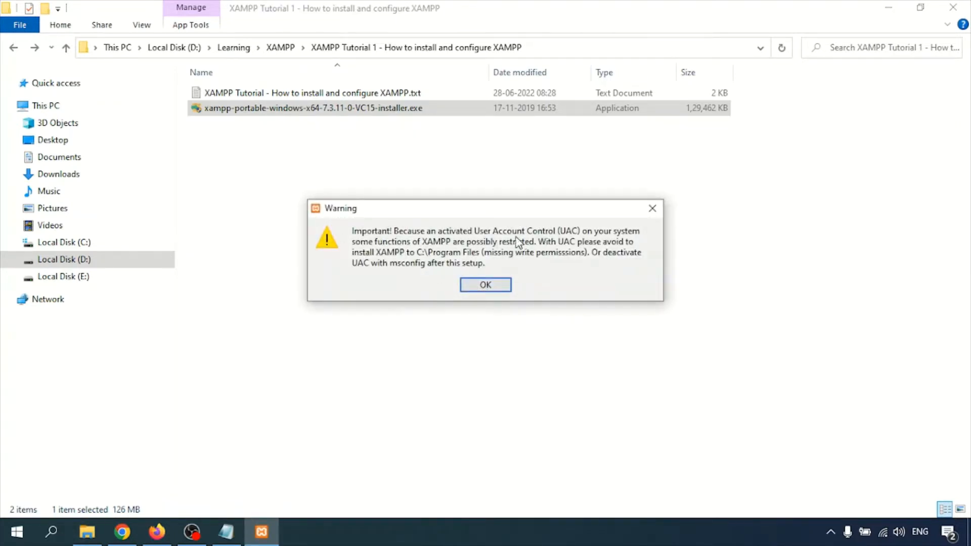
- Acknowledge the UAC warning and continue past the welcome and component pages with all components kept
left_click(486, 284)
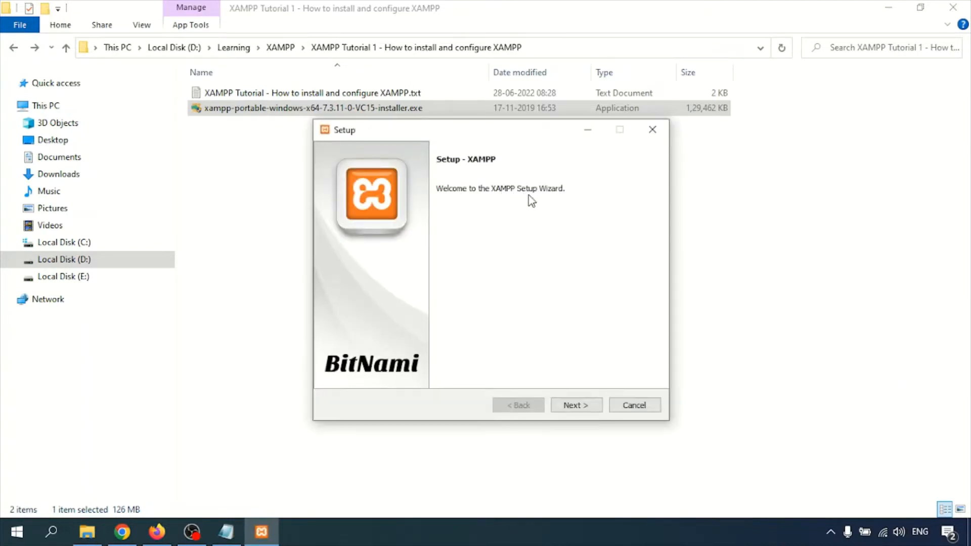
left_click(574, 405)
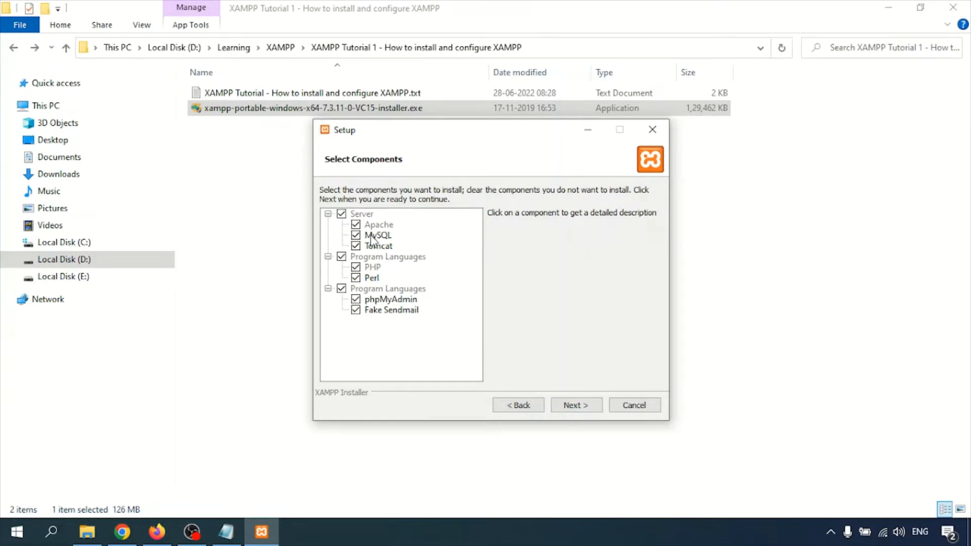
left_click(576, 405)
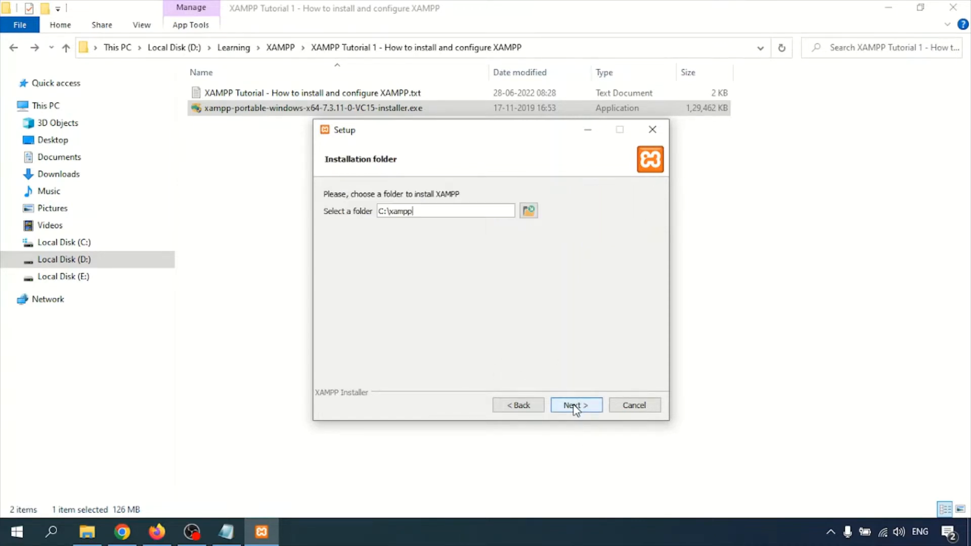
- Change the install folder to D:\xampp and proceed past the Bitnami page to begin installing
left_click_drag(382, 211, 347, 212)
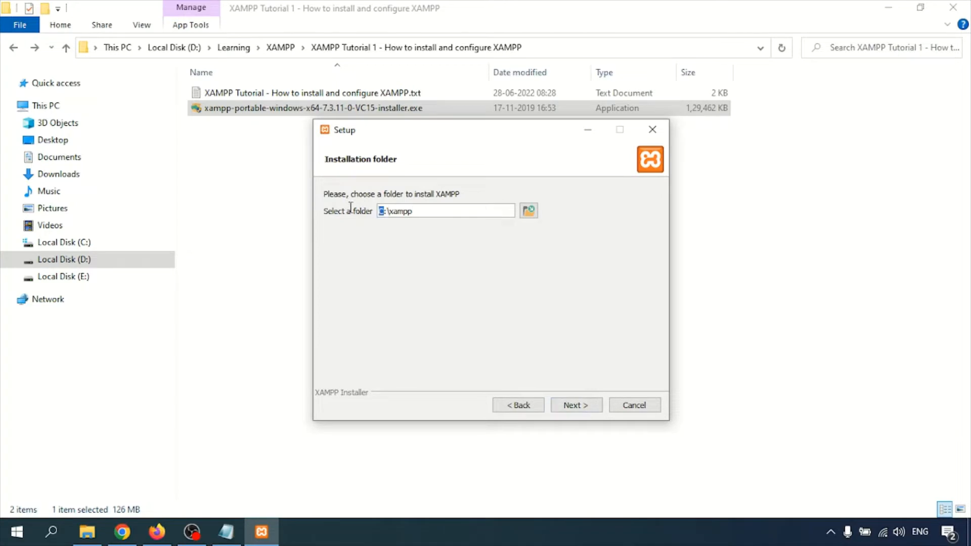
type("D")
left_click(571, 406)
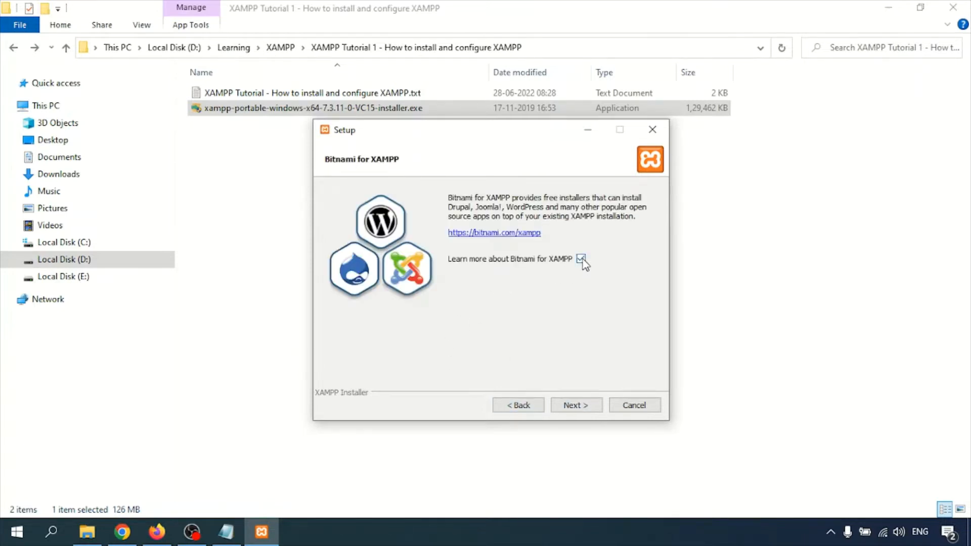
left_click(576, 405)
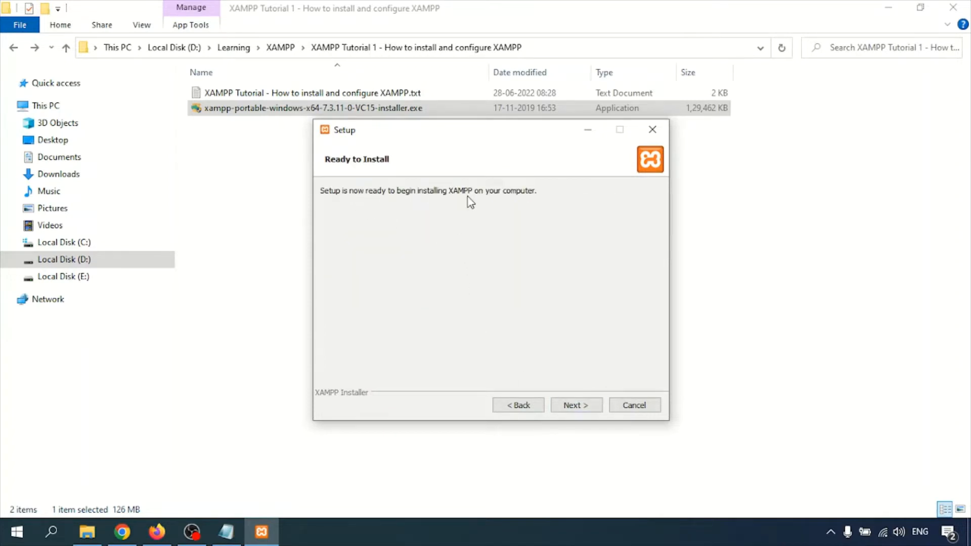
left_click(567, 405)
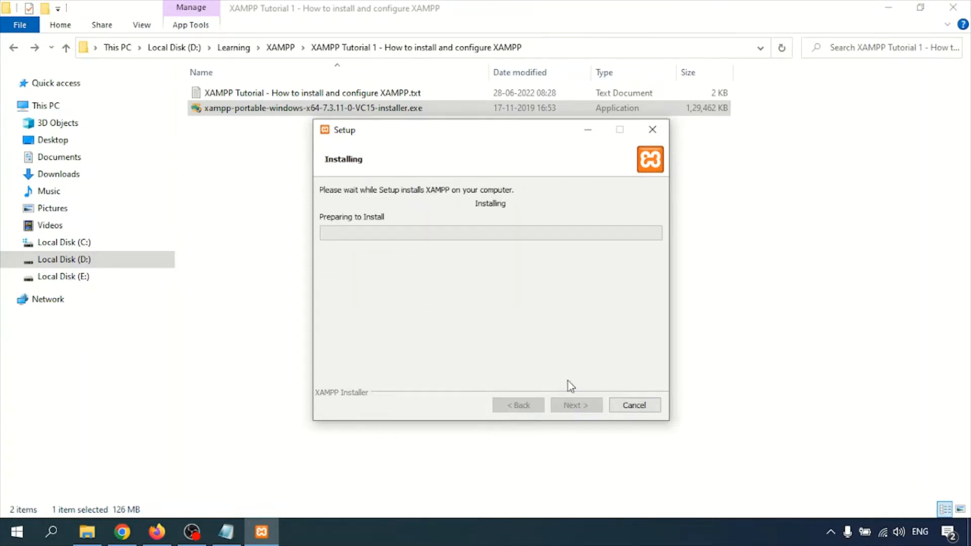
- Minimize File Explorer, Firefox and Notepad while the installation runs
left_click(893, 9)
left_click(893, 7)
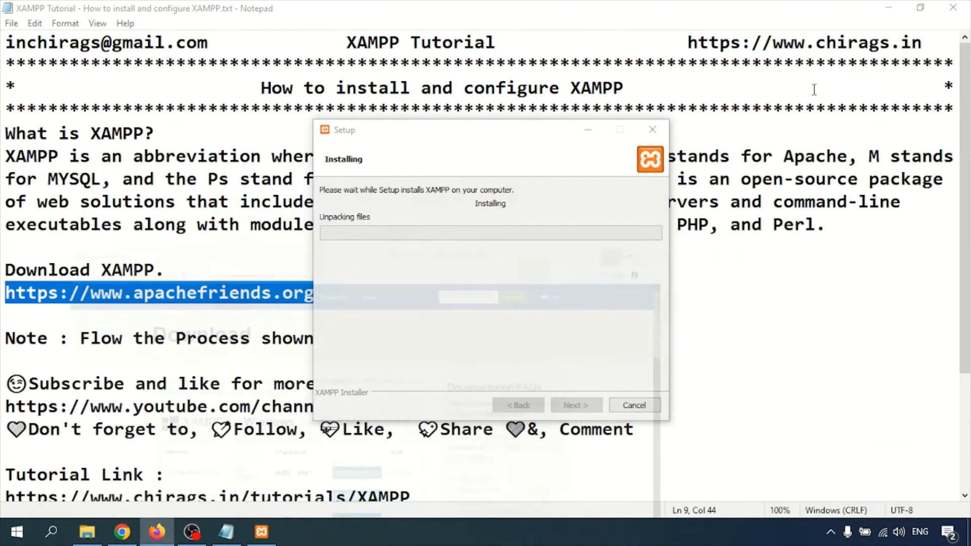
left_click(876, 10)
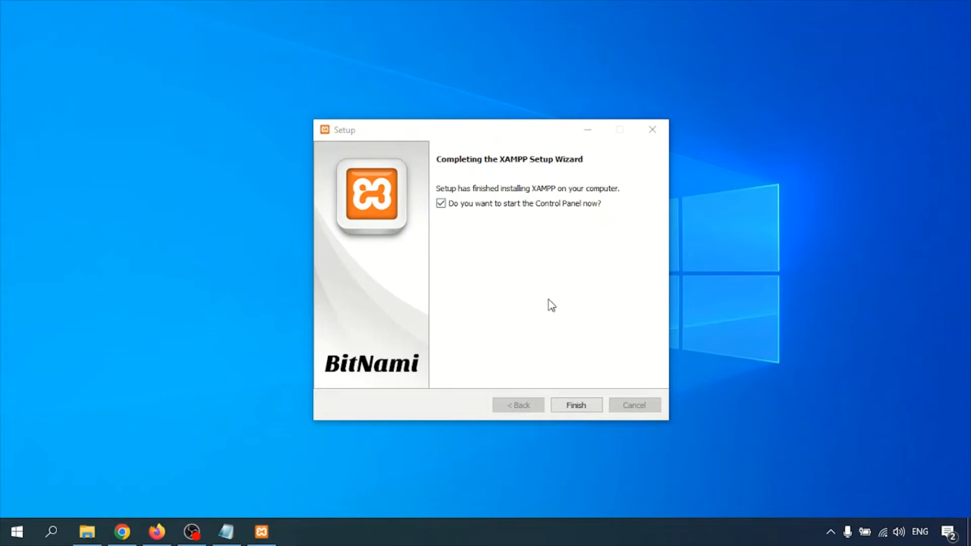
- Finish the wizard with Control Panel launch ticked and keep US English as the language
left_click(503, 254)
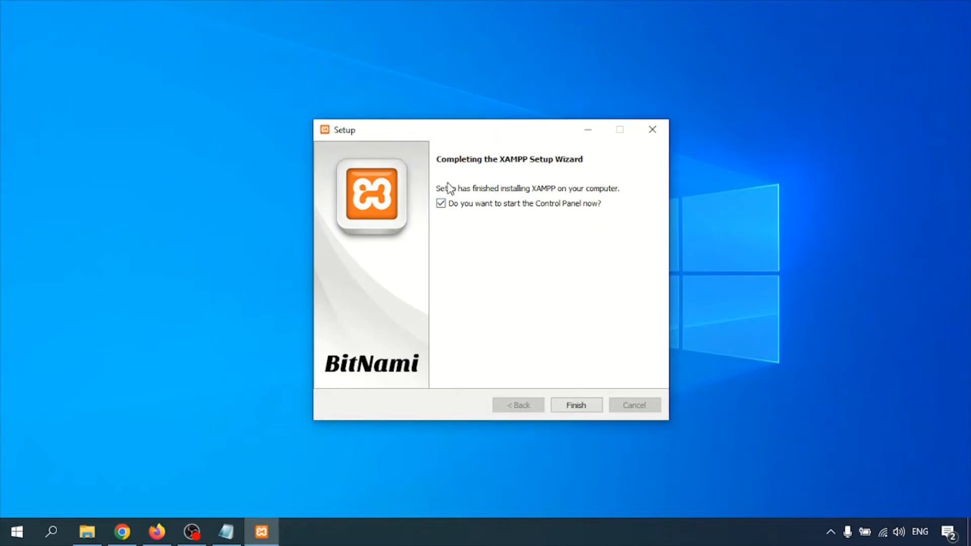
left_click(580, 409)
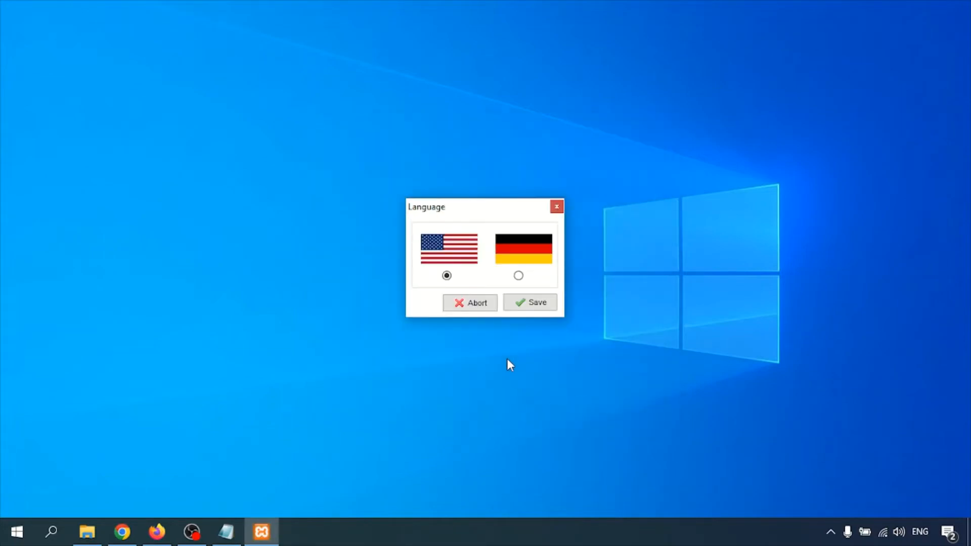
left_click(523, 305)
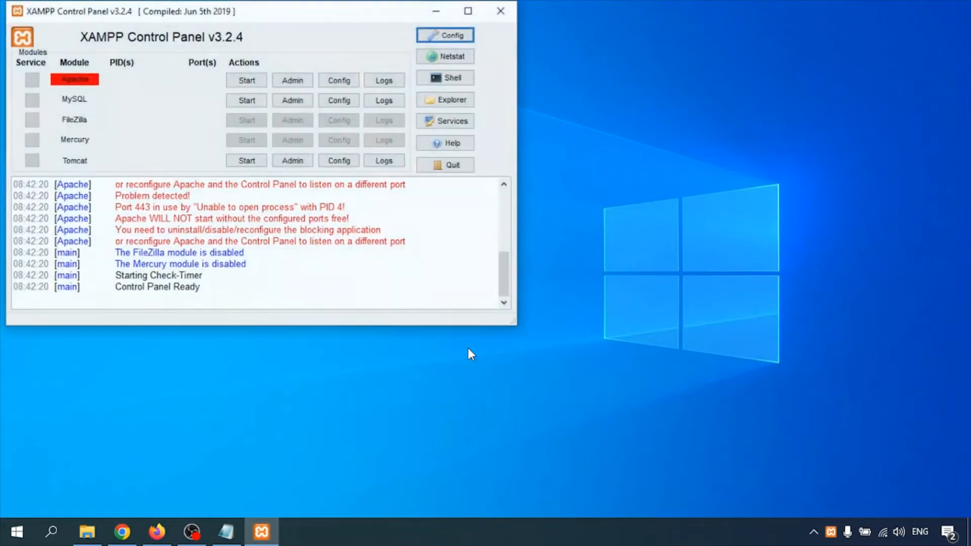
- Center the Control Panel and review the log's port 80 conflict message
left_click_drag(229, 16, 408, 101)
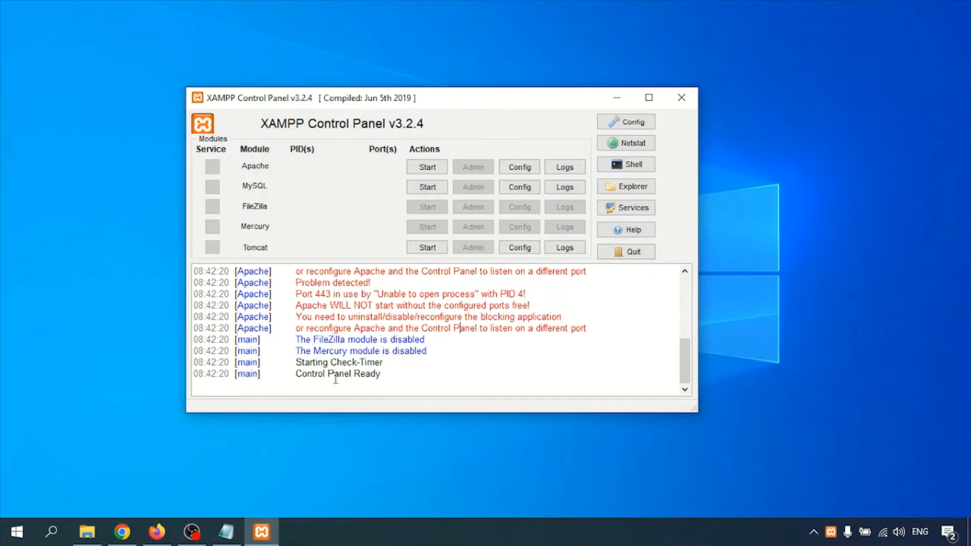
scroll(331, 315, "up", 2)
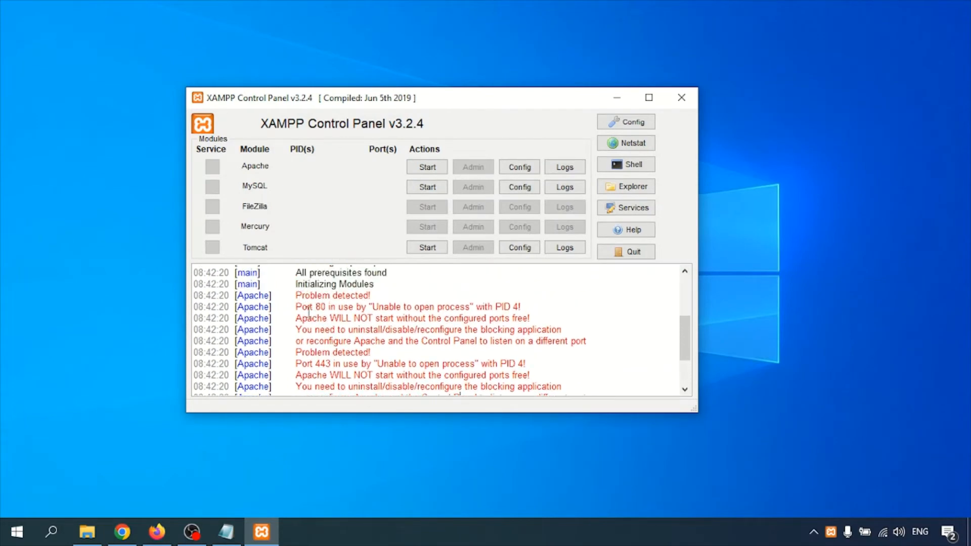
left_click_drag(299, 307, 505, 307)
left_click(477, 329)
scroll(405, 326, "down", 1)
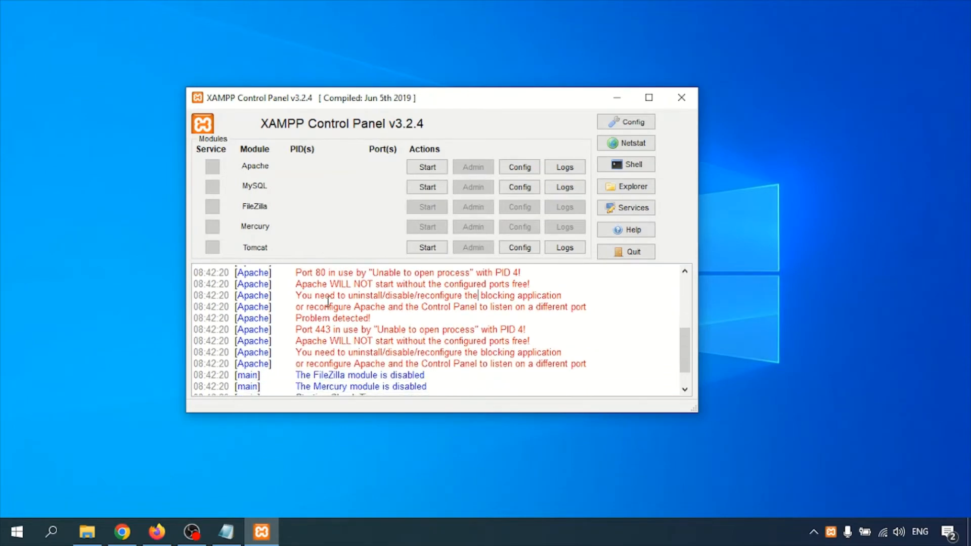
double_click(319, 273)
left_click(330, 283)
left_click_drag(315, 273, 322, 274)
- Review the port 443 conflict message, then attempt to start Apache
left_click_drag(316, 331, 488, 332)
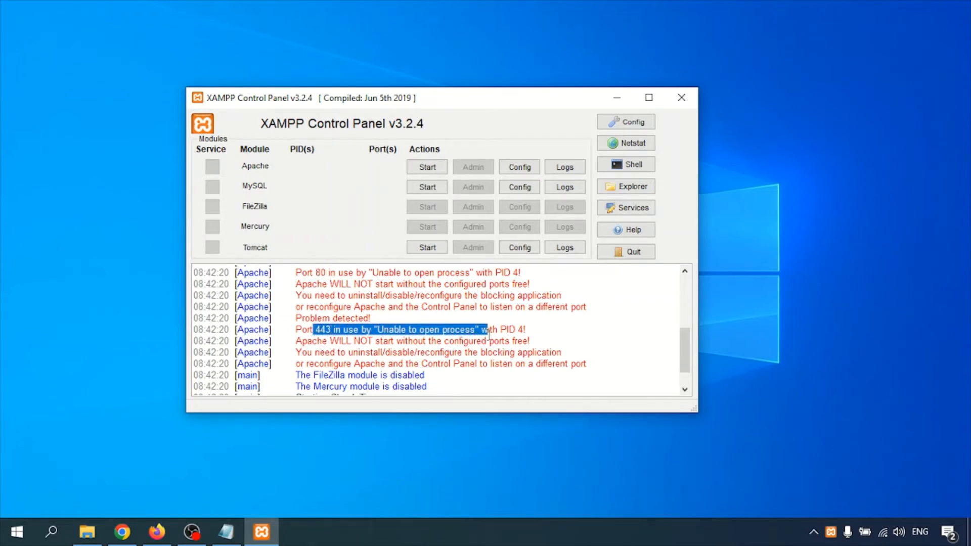
left_click(489, 332)
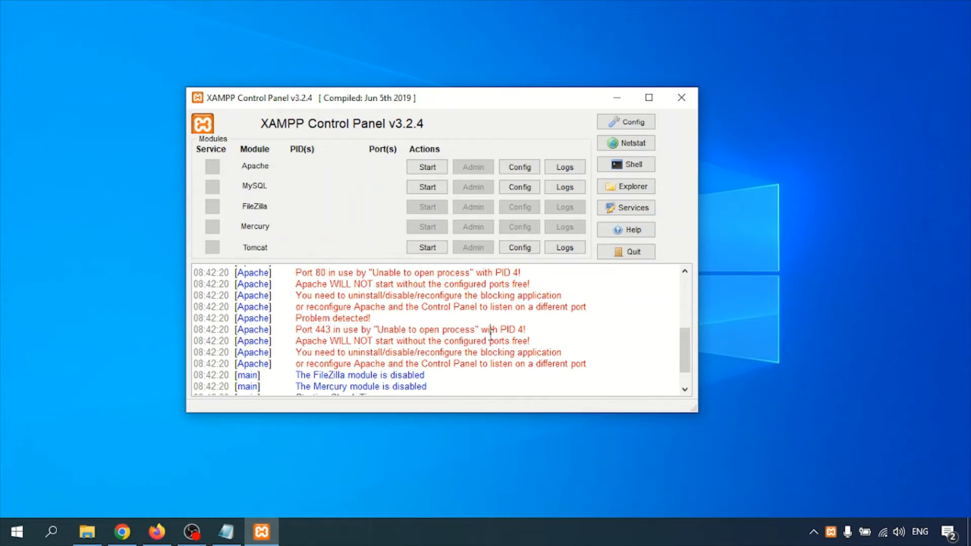
left_click(369, 339)
double_click(321, 331)
left_click(385, 330)
left_click(428, 168)
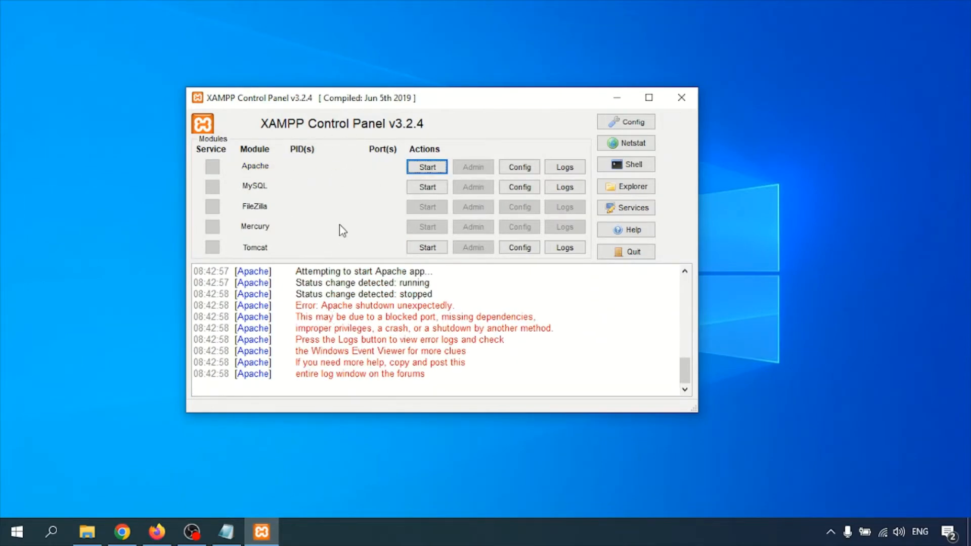
- Start MySQL on port 3306, allow it through the Windows firewall, then stop it
left_click_drag(309, 295, 436, 295)
left_click(434, 193)
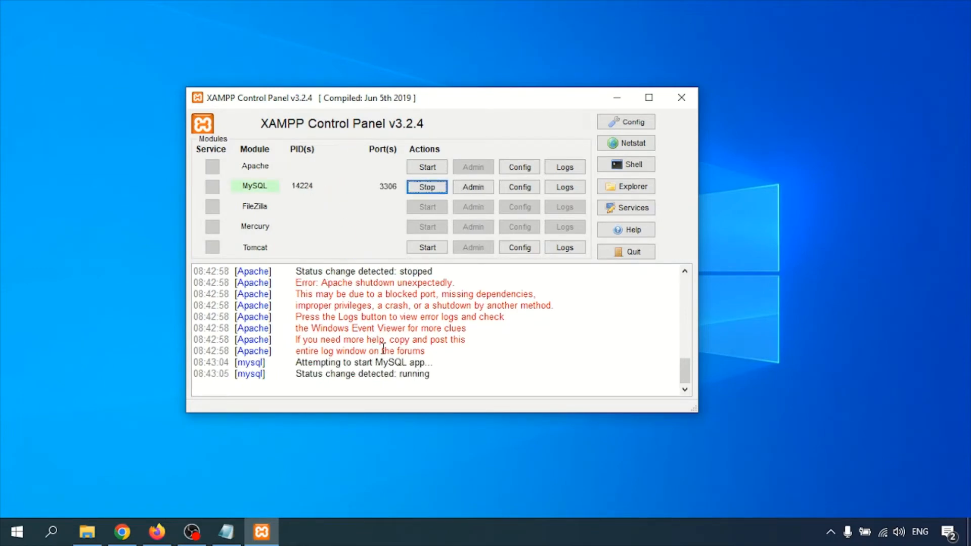
left_click(563, 393)
left_click(427, 187)
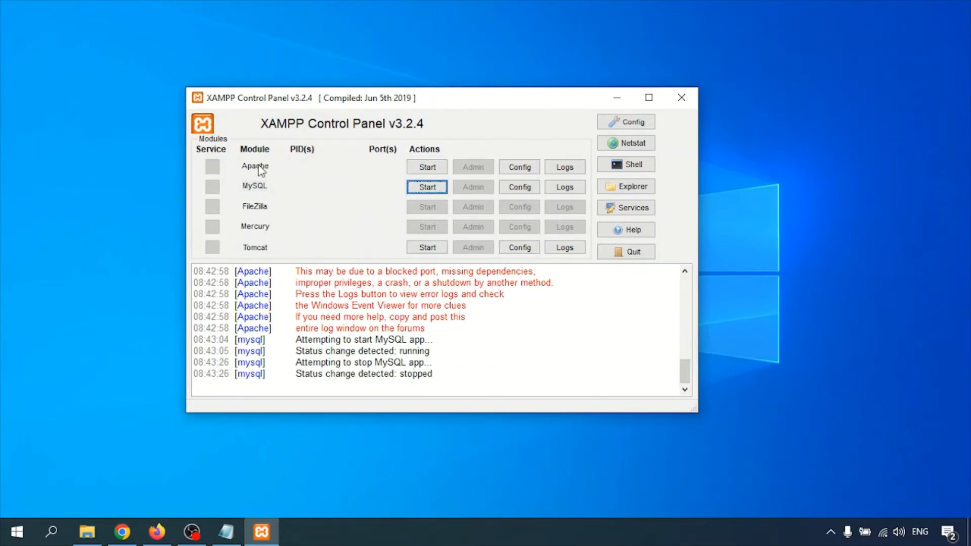
- Choose Apache (httpd.conf) from Apache's Config menu
left_click(523, 172)
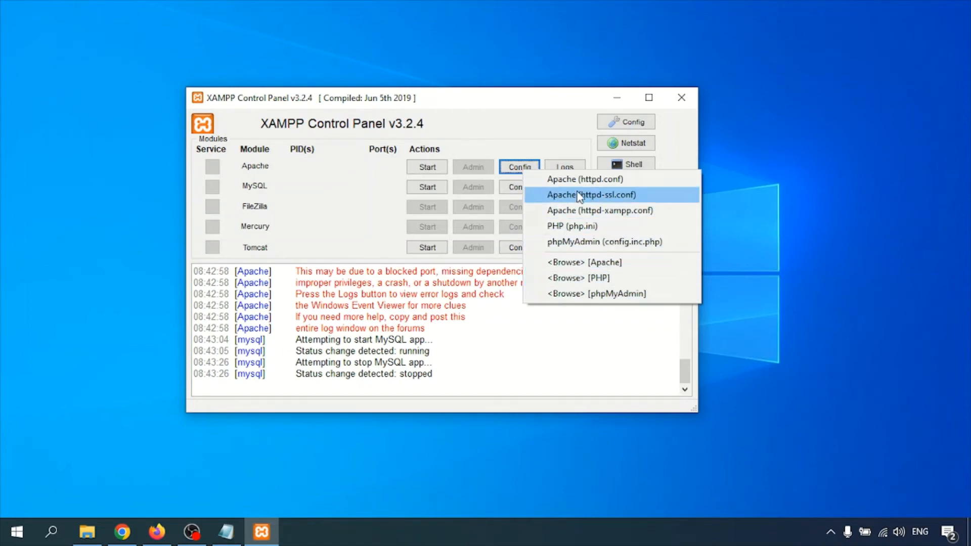
left_click(567, 180)
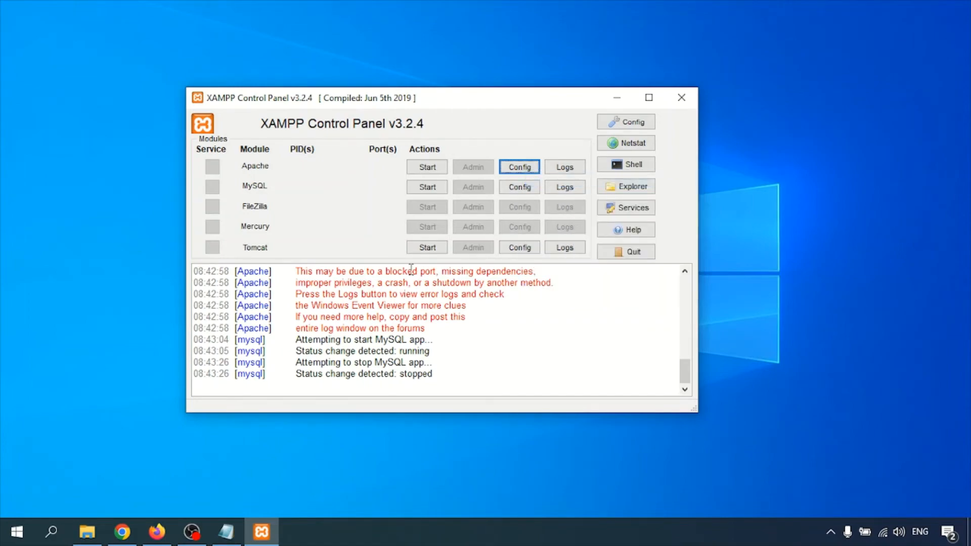
- Change 'Listen 80' to 'Listen 81' in httpd.conf, then save and close Notepad
left_click(756, 317)
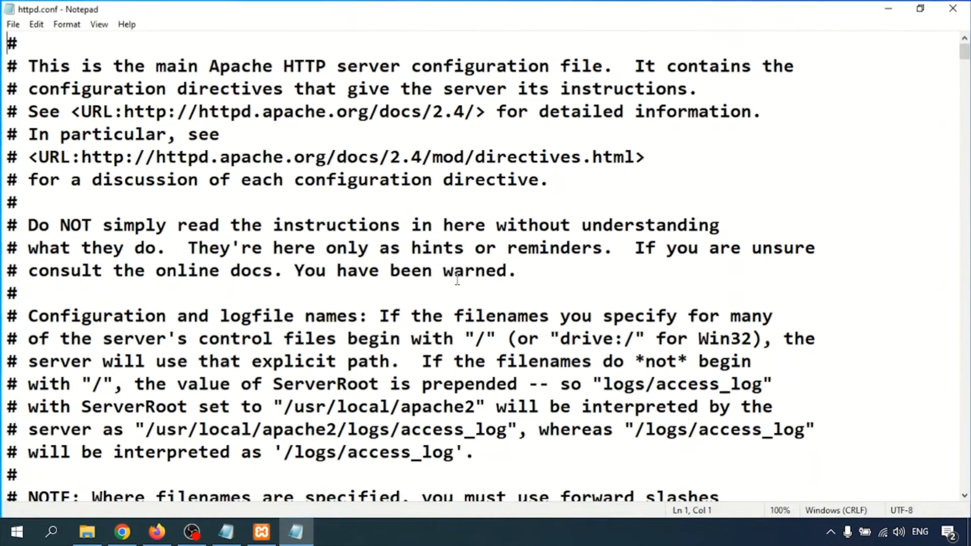
scroll(310, 217, "down", 11)
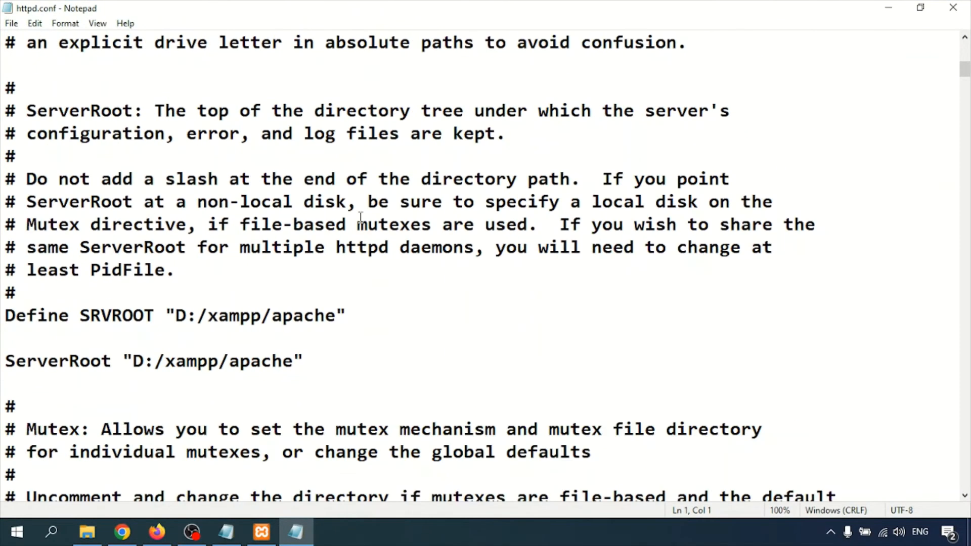
scroll(360, 217, "down", 5)
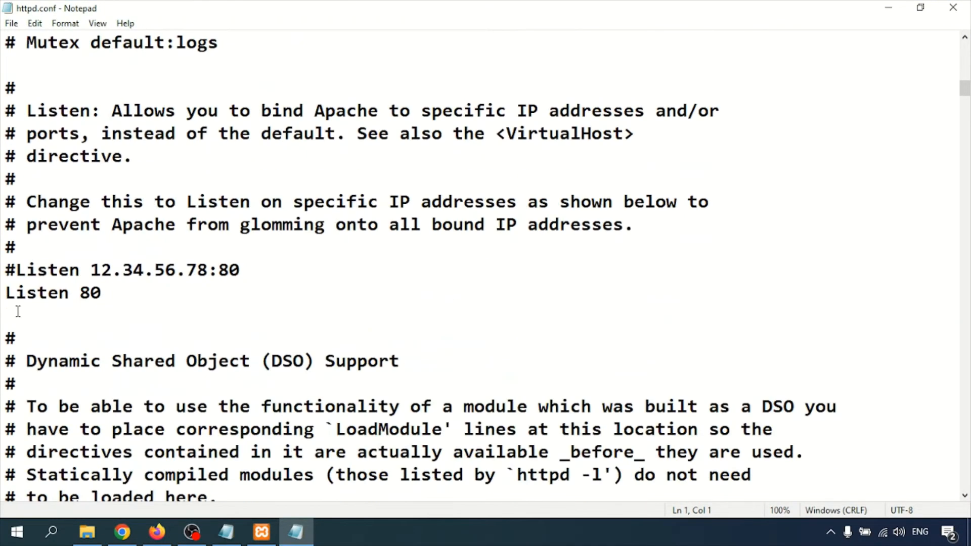
left_click_drag(6, 294, 143, 301)
left_click(108, 296)
left_click_drag(80, 294, 97, 293)
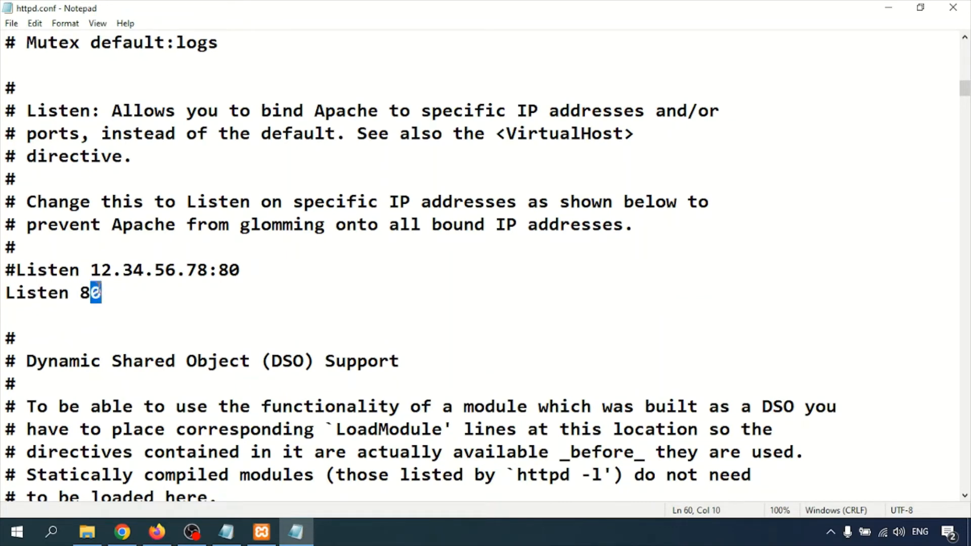
type("1")
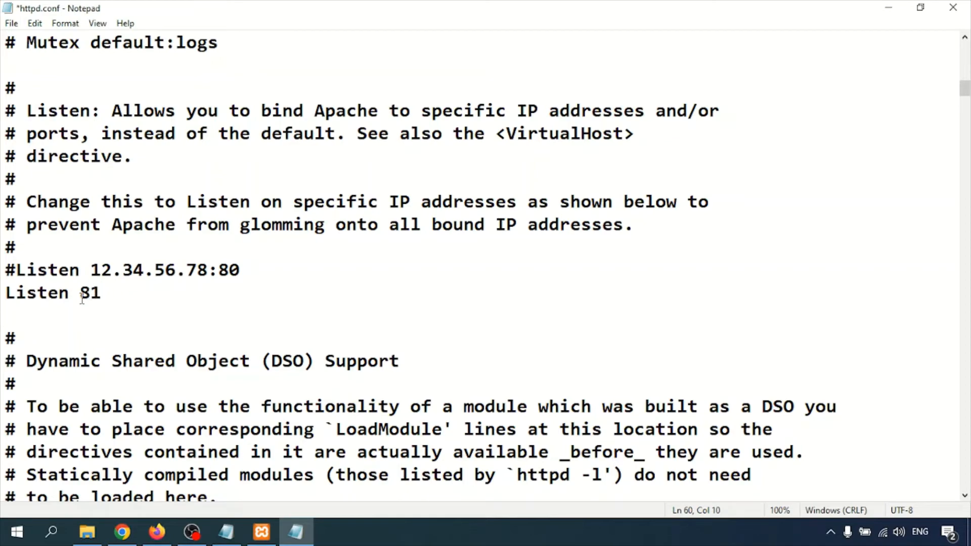
key("ctrl+s")
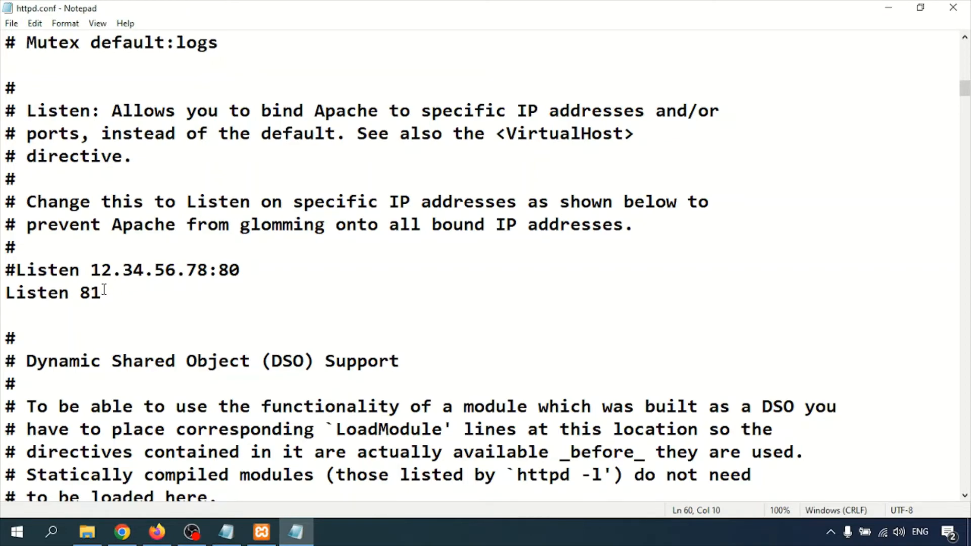
left_click(952, 7)
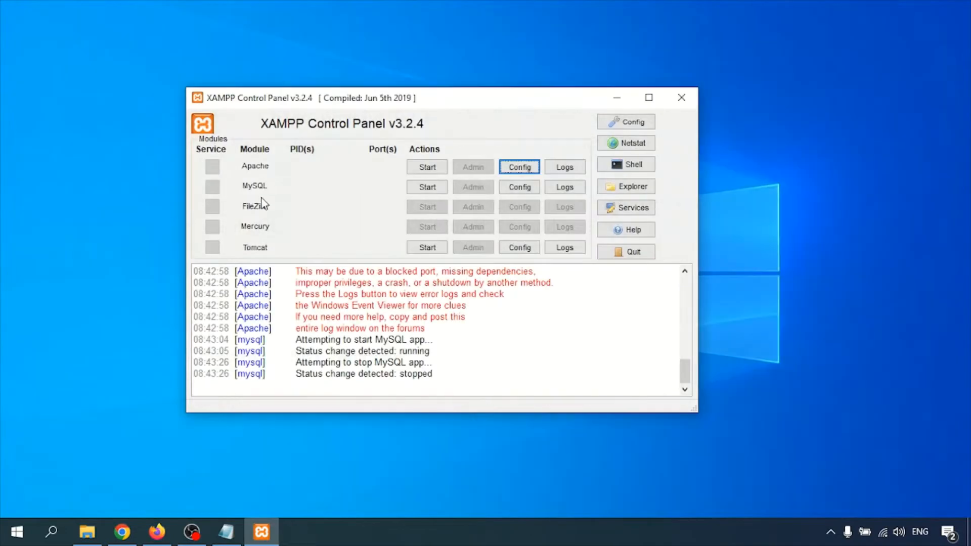
- Find the port 443 conflict in the log, then open Apache's httpd-ssl.conf from the Config list
left_click(519, 169)
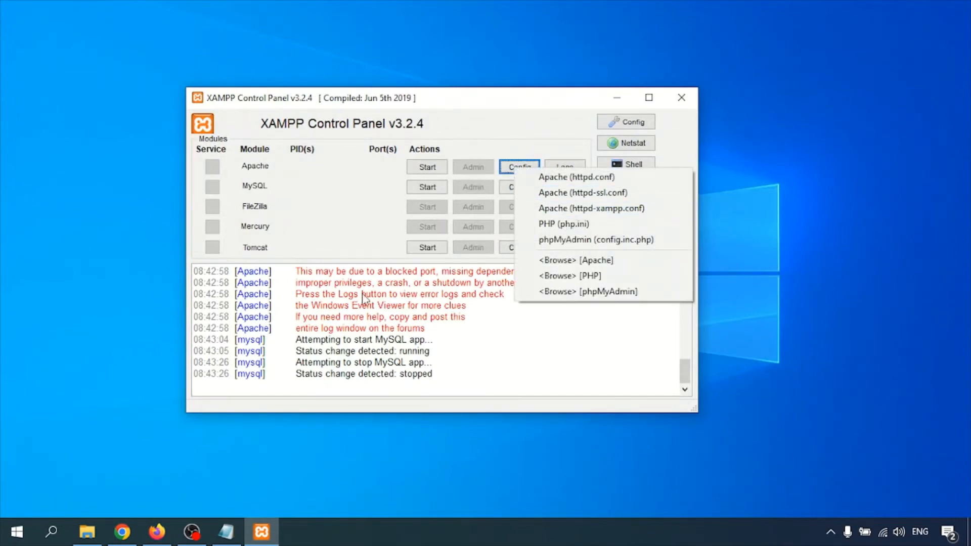
left_click(367, 326)
scroll(354, 317, "up", 2)
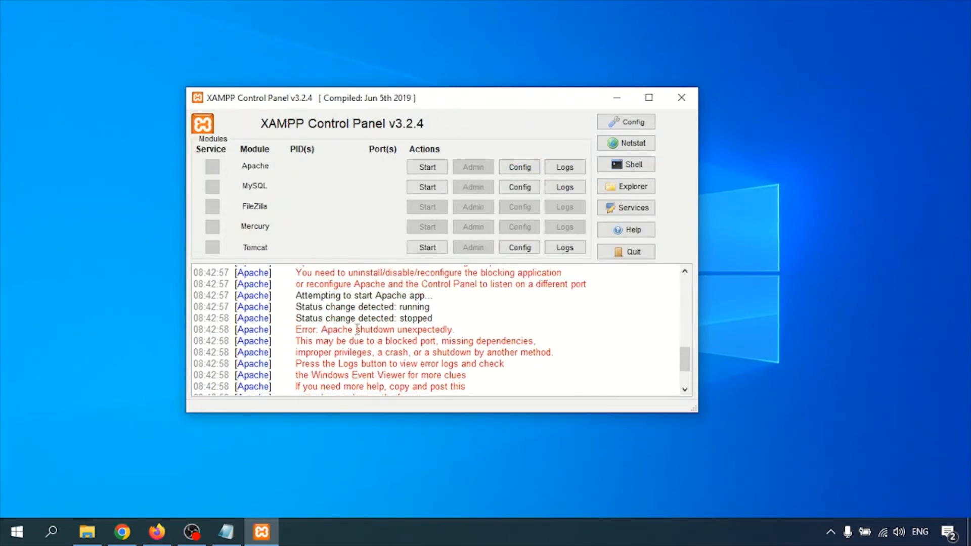
scroll(310, 320, "up", 2)
left_click_drag(310, 319, 371, 320)
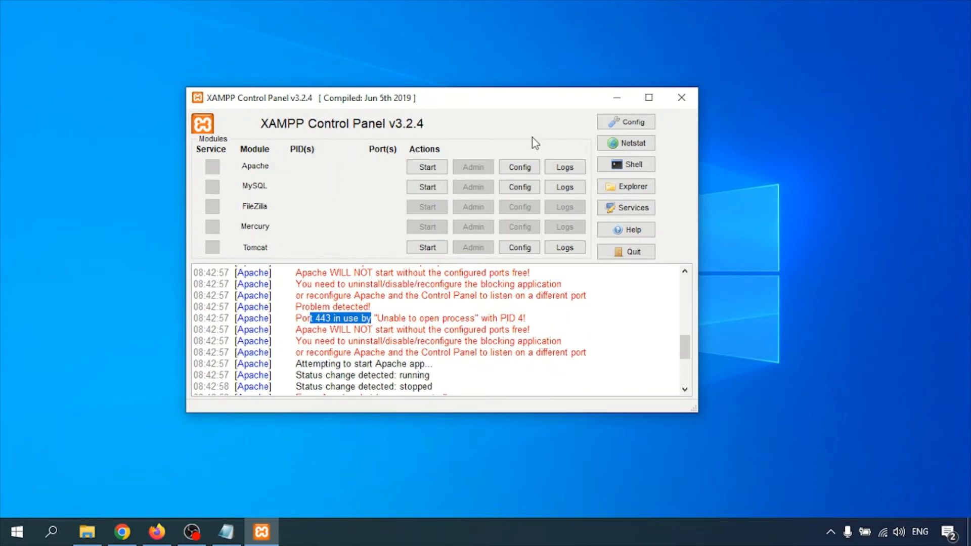
left_click(520, 166)
left_click(567, 190)
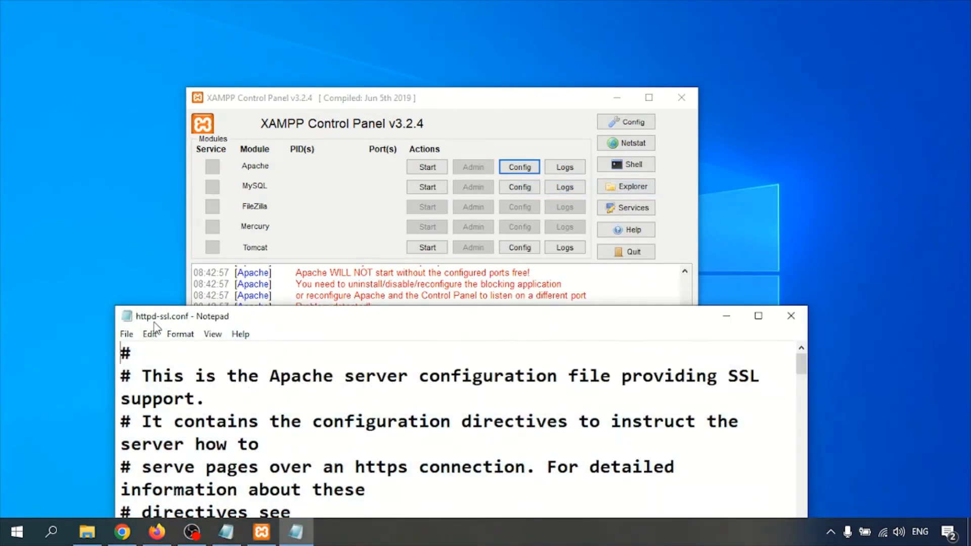
- Change 'Listen 443' to 'Listen 444' in httpd-ssl.conf, close it, and start Apache
left_click(759, 316)
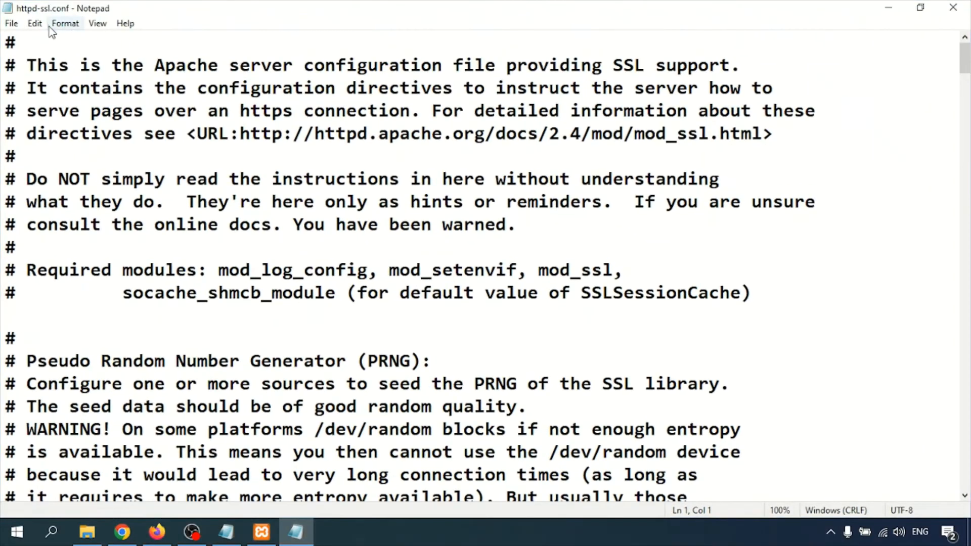
left_click(197, 133)
scroll(199, 167, "down", 9)
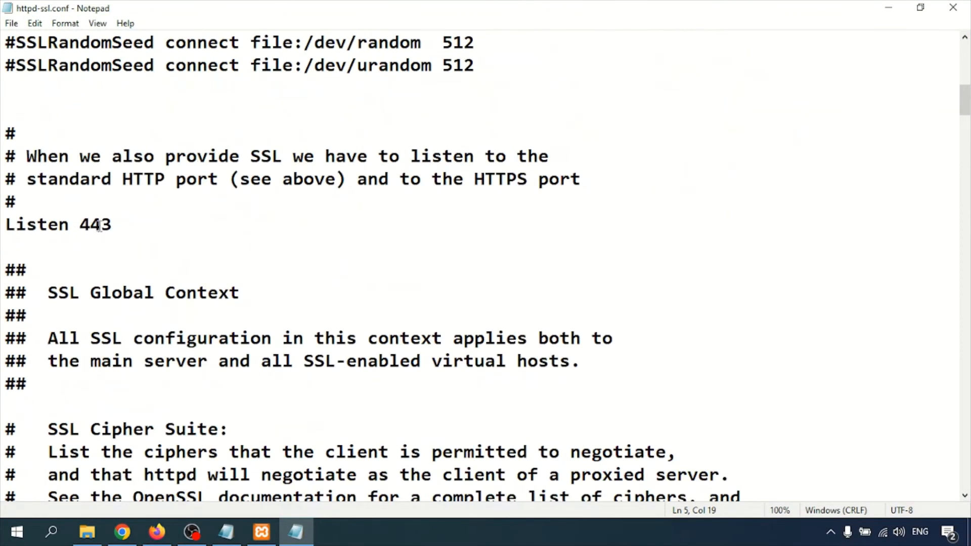
left_click_drag(100, 226, 112, 226)
type("4")
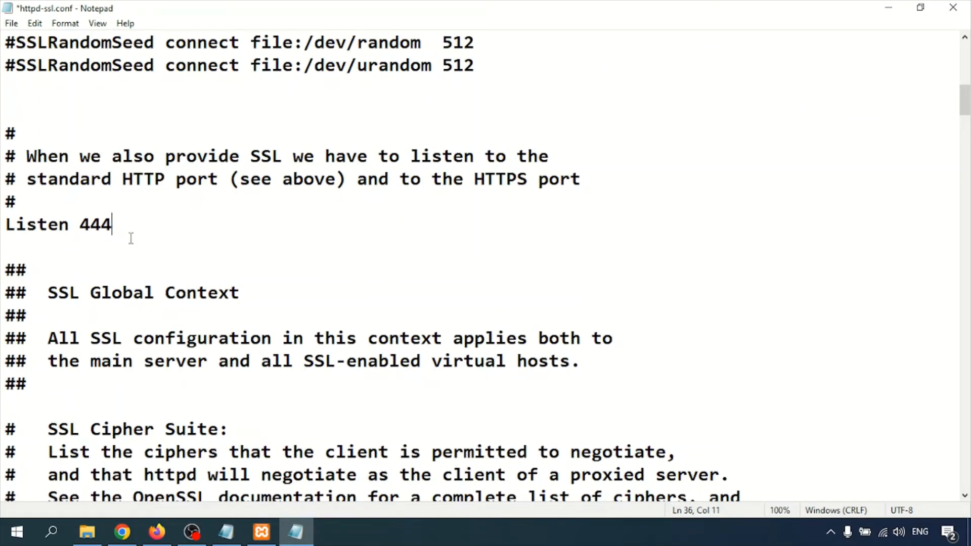
left_click(953, 7)
left_click(427, 168)
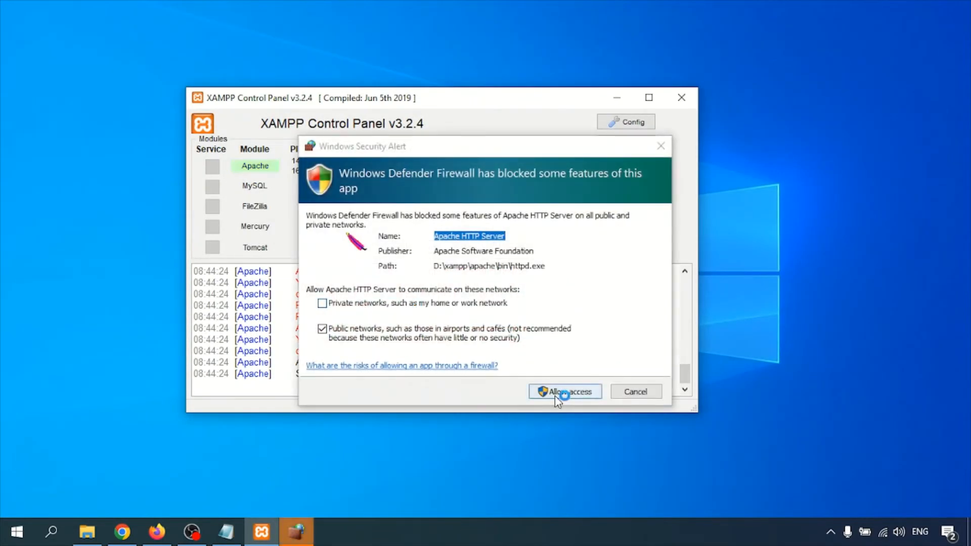
- Allow Apache through the firewall, start MySQL, and confirm both show running in the log
left_click(562, 389)
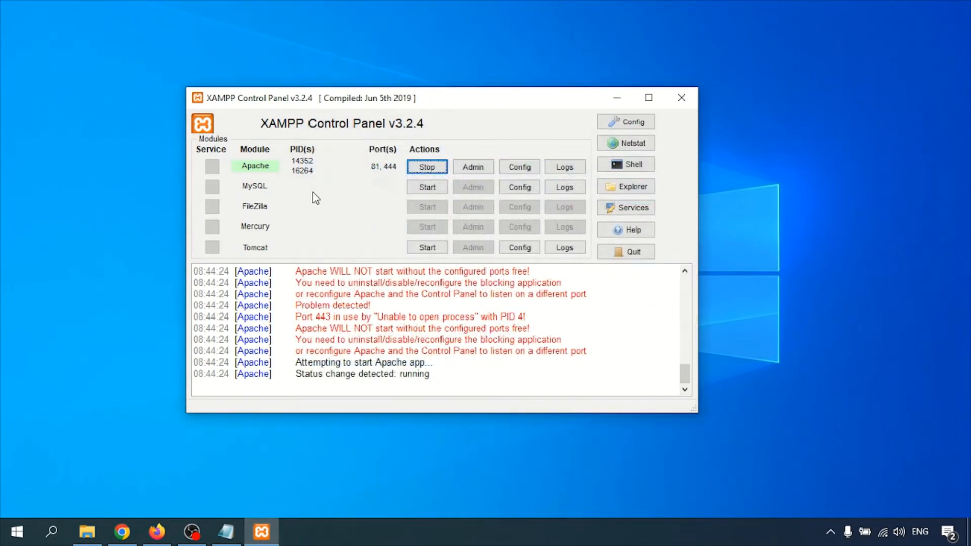
left_click(428, 187)
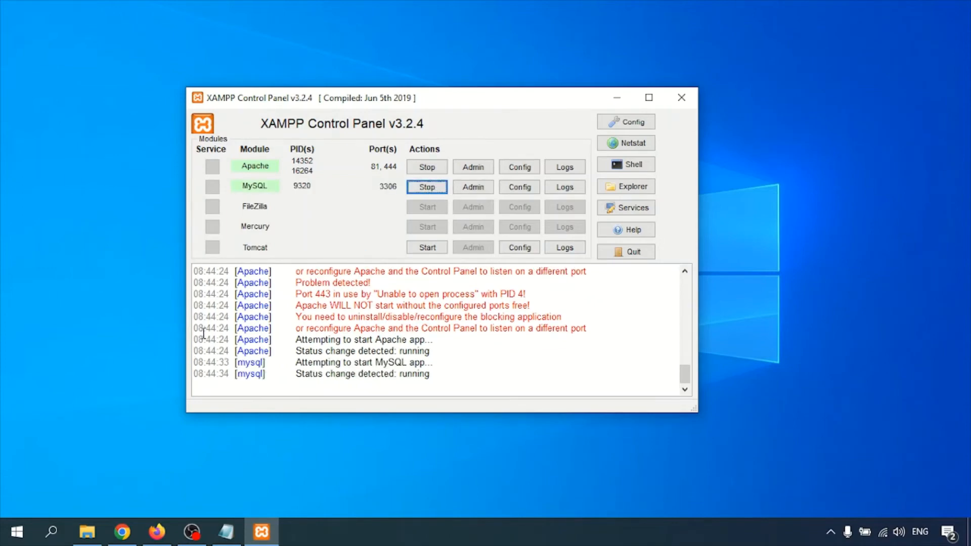
double_click(400, 351)
left_click_drag(294, 351, 449, 354)
left_click_drag(295, 373, 455, 373)
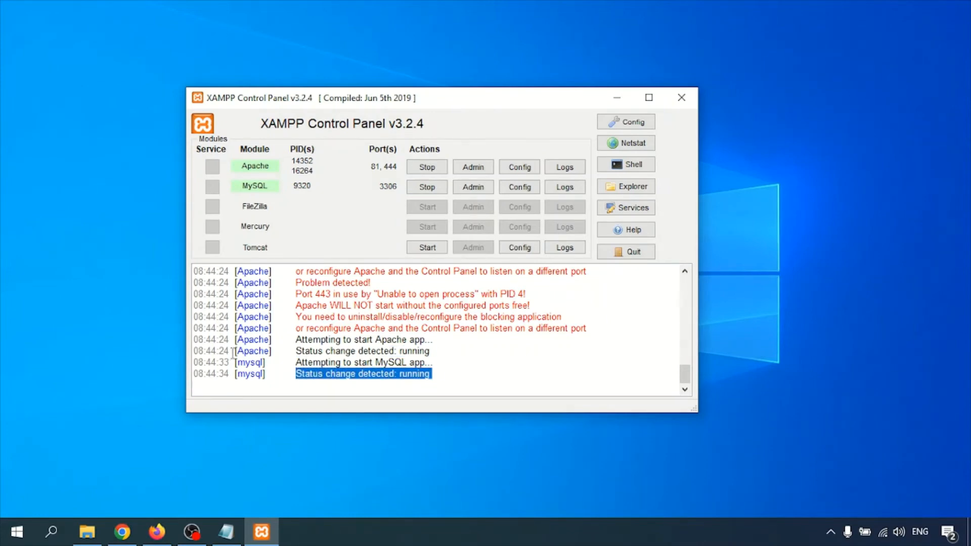
left_click_drag(233, 353, 449, 363)
left_click(472, 365)
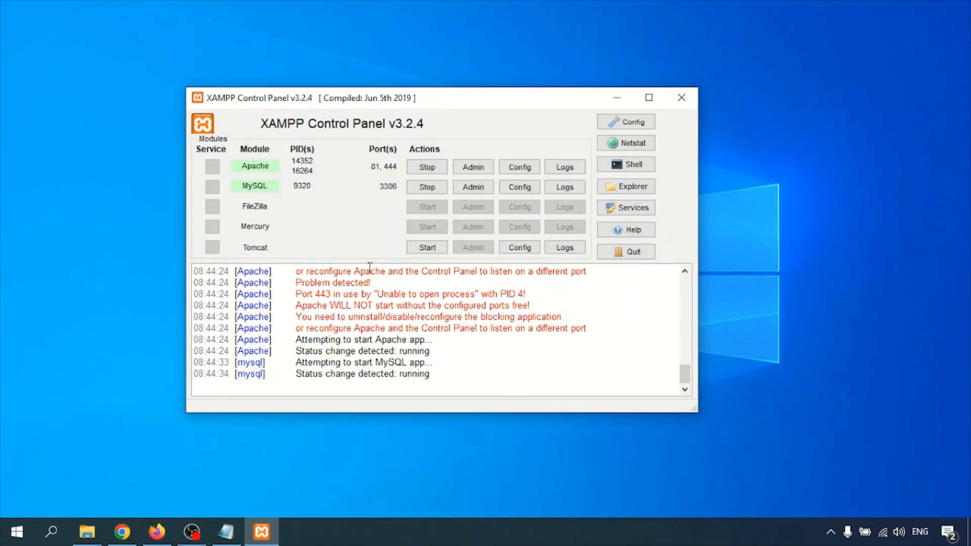
left_click(156, 531)
- Load localhost:81 in a new Firefox tab, removing the autocompleted suggestion
left_click(173, 16)
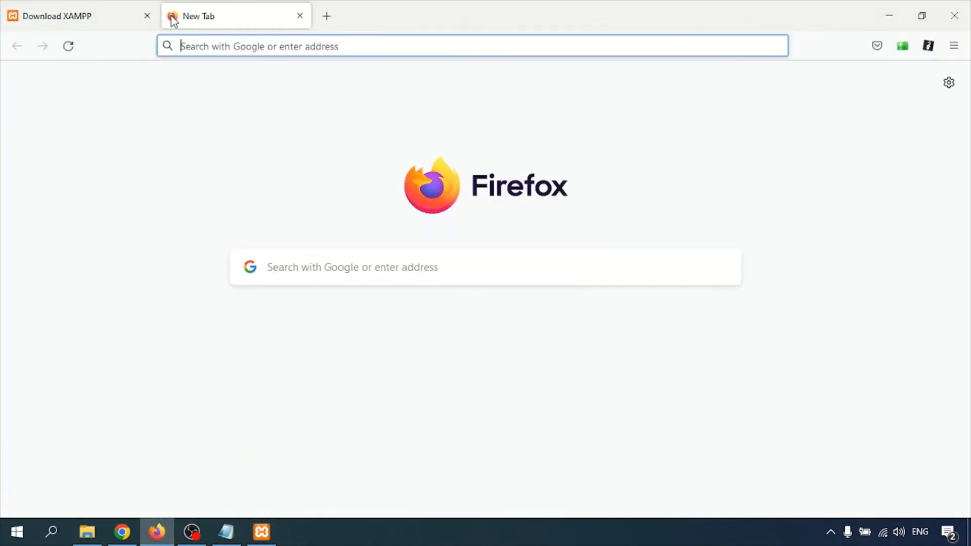
type("localhost")
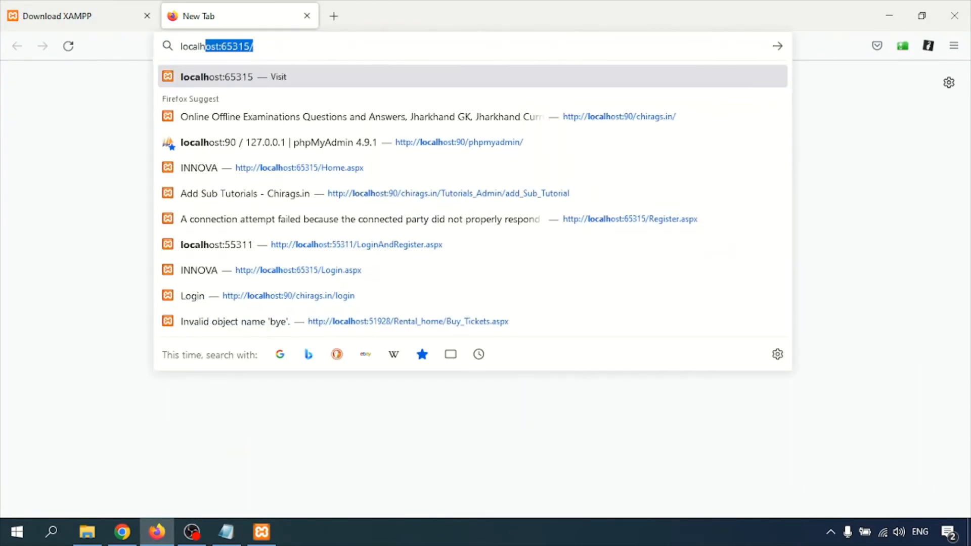
key("BackSpace")
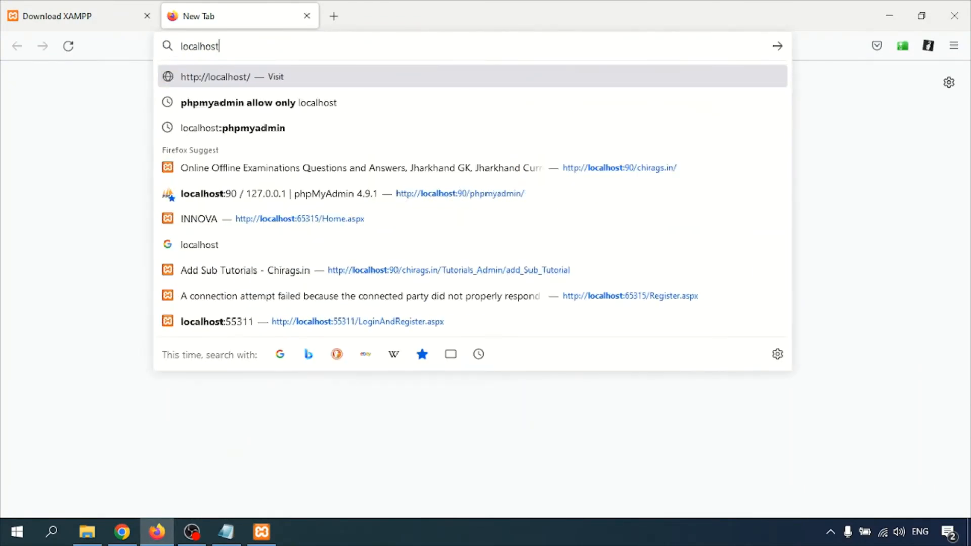
type(":")
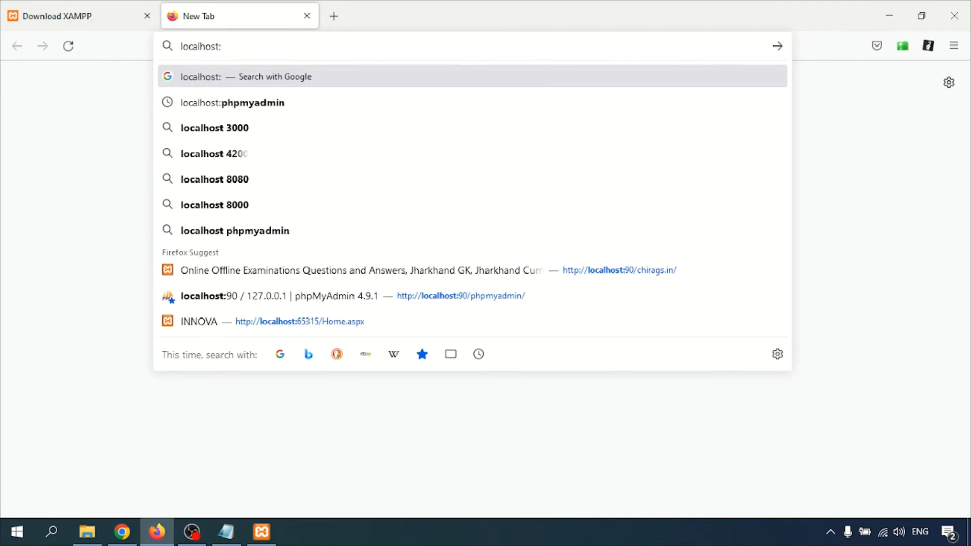
type("81")
key("Return")
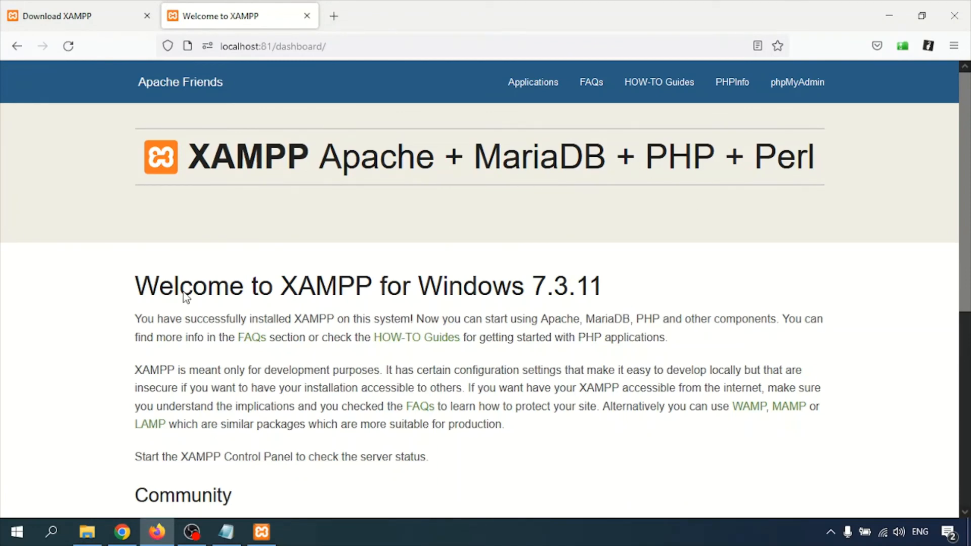
- Check the XAMPP version in the welcome heading and open the PHPInfo page
left_click_drag(299, 285, 600, 300)
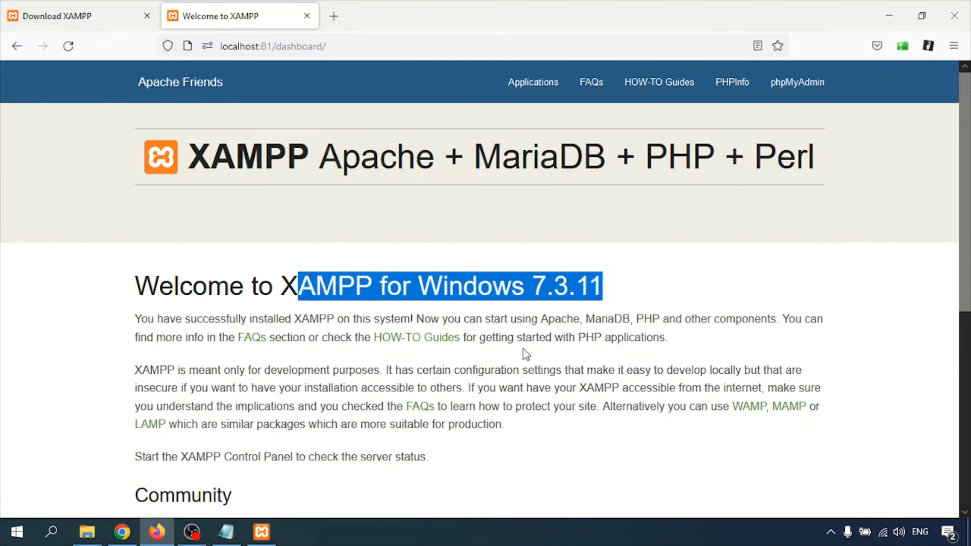
scroll(429, 332, "down", 5)
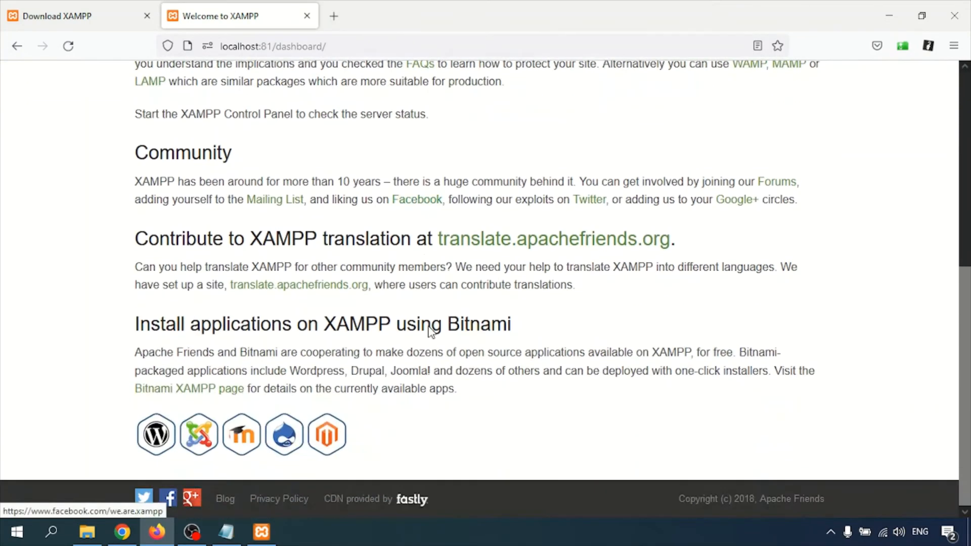
scroll(429, 333, "up", 5)
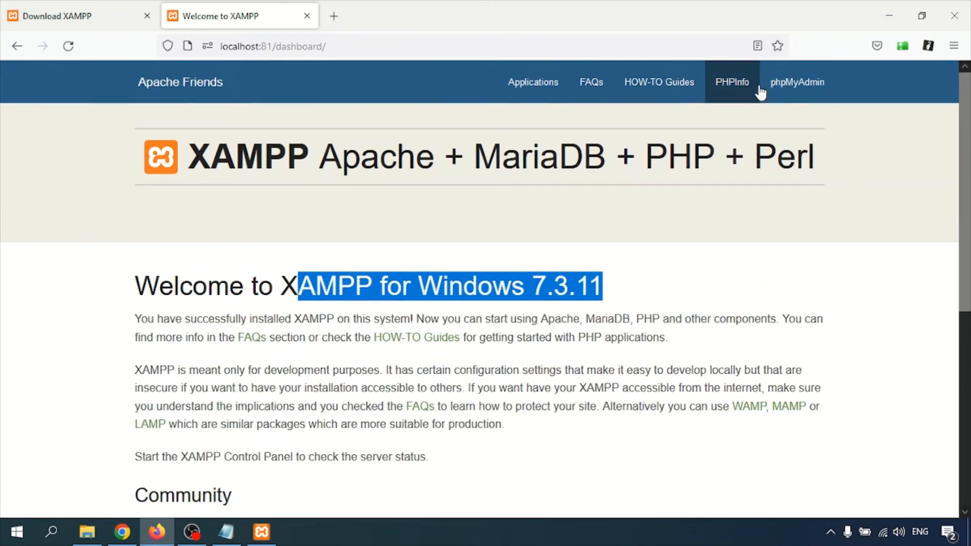
left_click(729, 82)
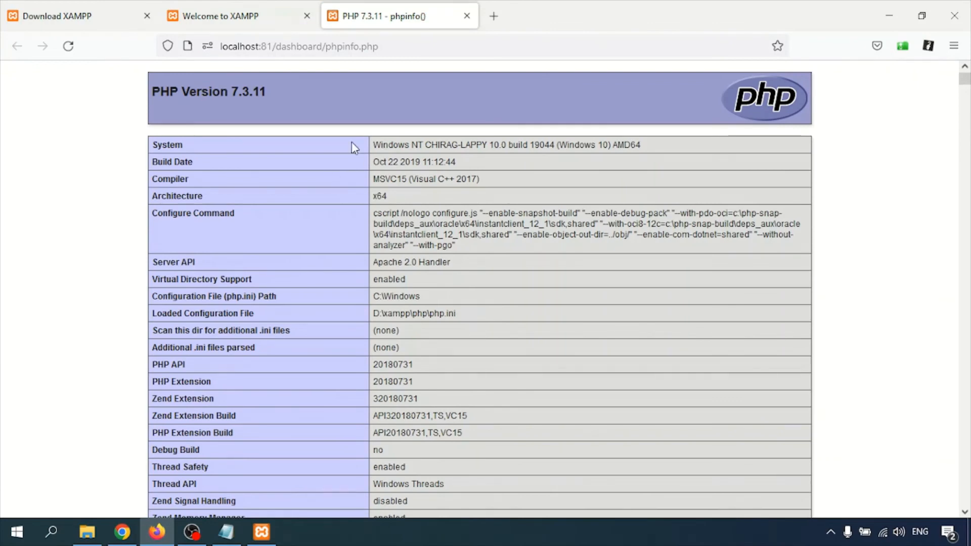
- Highlight PHP version 7.3.11 in the phpinfo heading
left_click_drag(170, 98, 313, 93)
left_click(269, 94)
left_click(236, 92)
left_click_drag(235, 91, 277, 94)
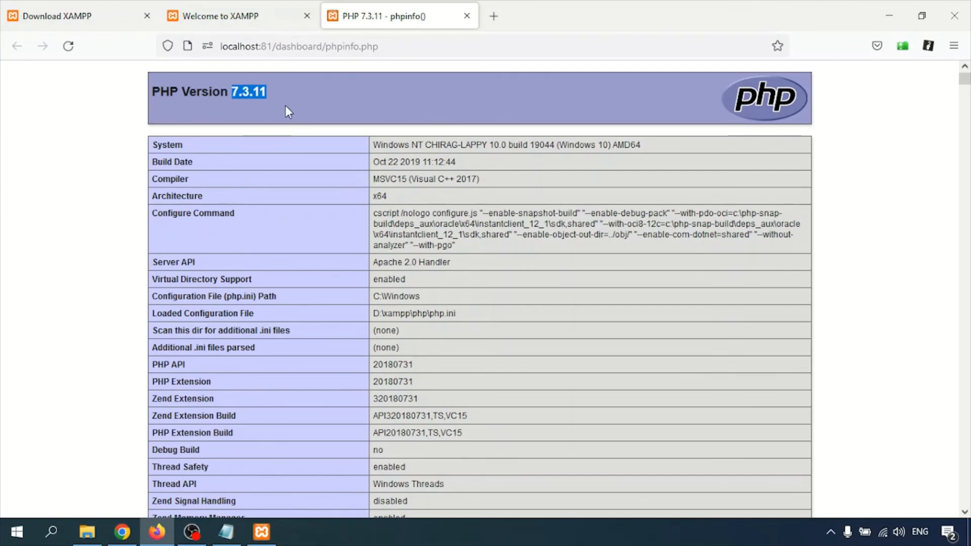
scroll(363, 291, "down", 5)
scroll(376, 207, "up", 1)
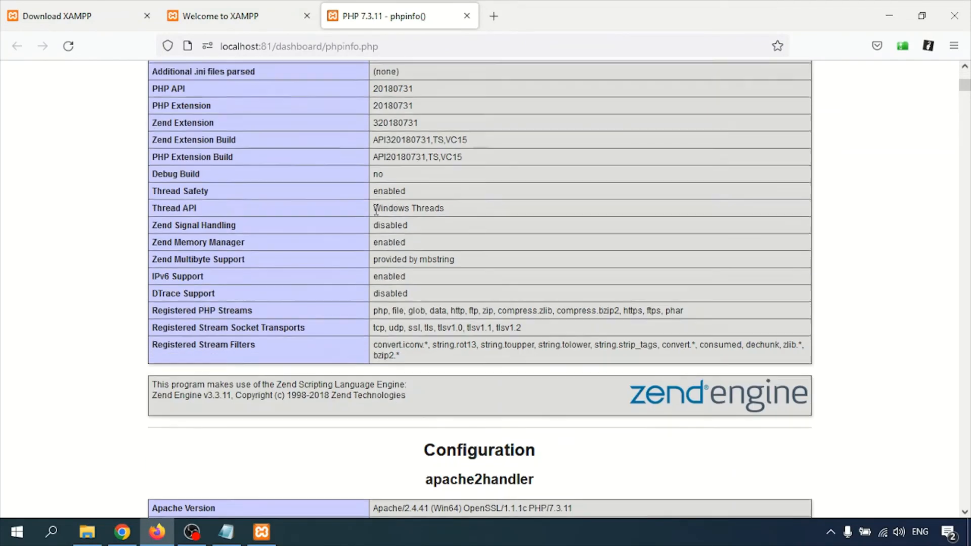
- Highlight the D:\xampp\php\php.ini path in the Loaded Configuration File row
left_click_drag(380, 92, 457, 96)
scroll(448, 253, "down", 1)
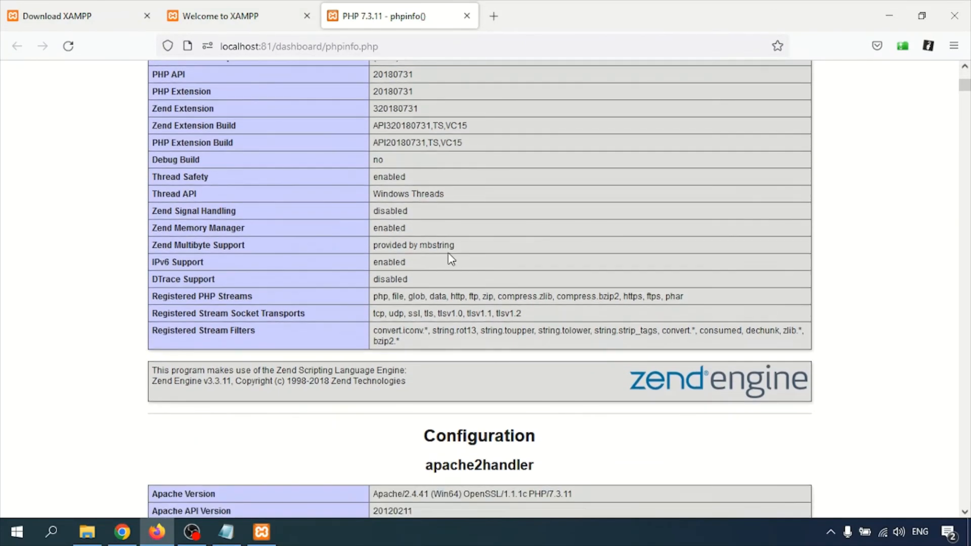
scroll(448, 253, "up", 3)
left_click(222, 260)
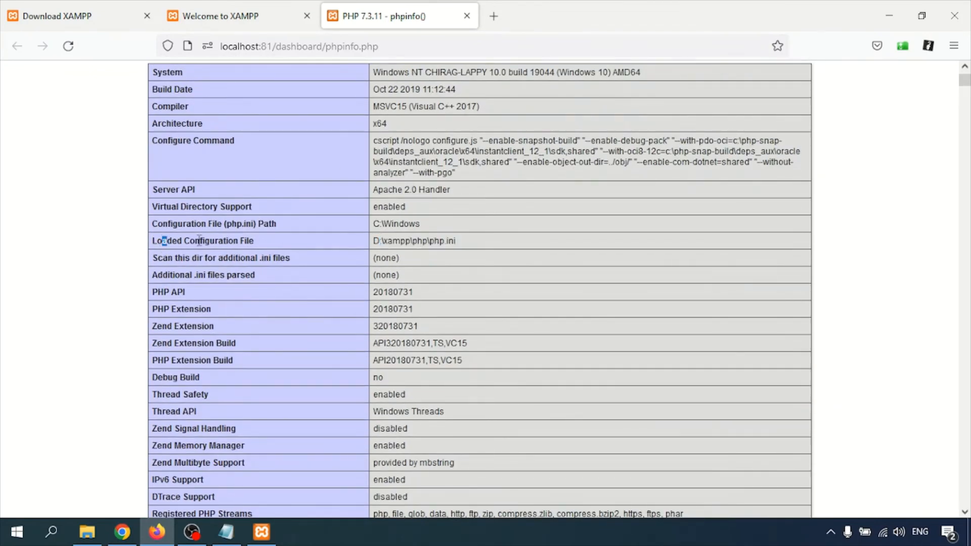
left_click_drag(199, 240, 458, 242)
left_click_drag(429, 240, 494, 244)
left_click(434, 243)
left_click_drag(430, 242, 481, 246)
- Scroll through the rest of phpinfo and switch back to the Welcome to XAMPP tab
scroll(456, 244, "down", 12)
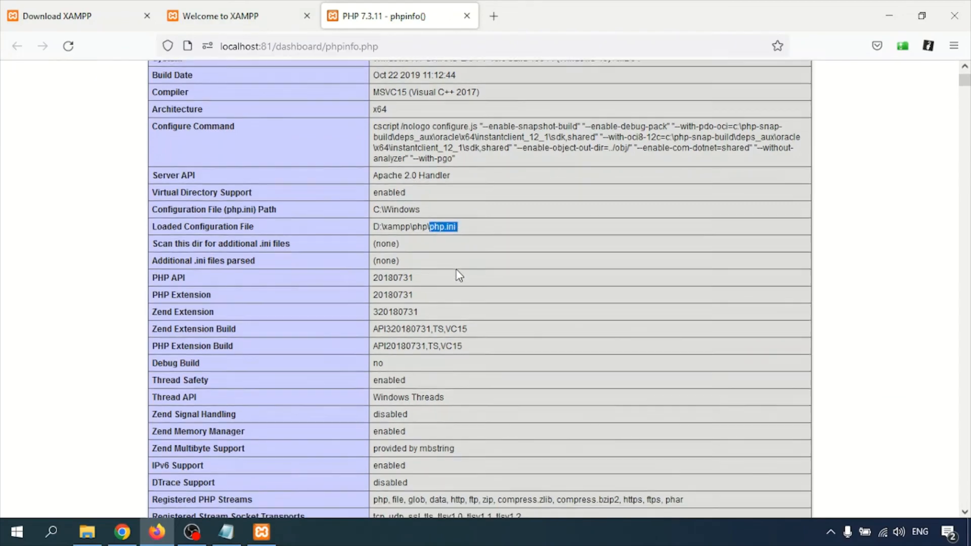
scroll(472, 212, "down", 15)
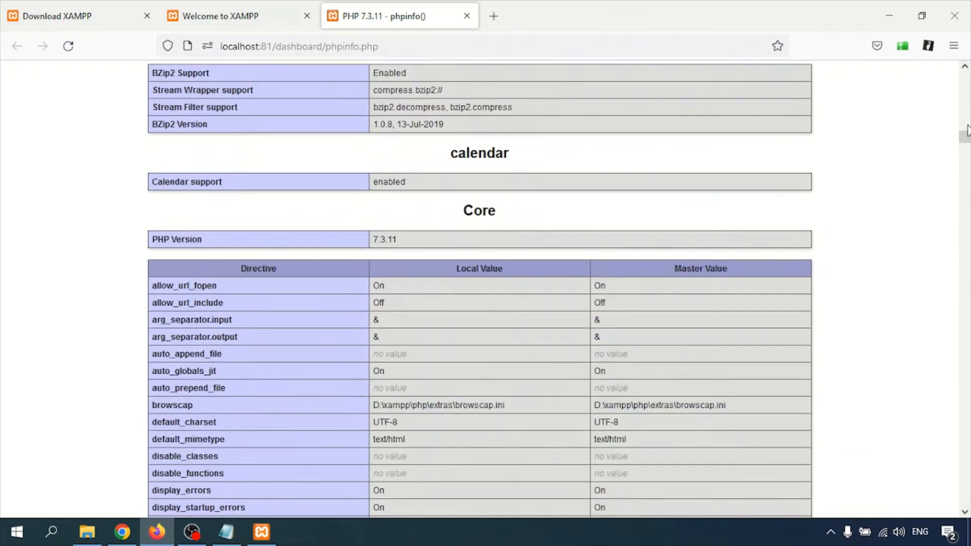
left_click_drag(967, 130, 968, 72)
left_click(226, 20)
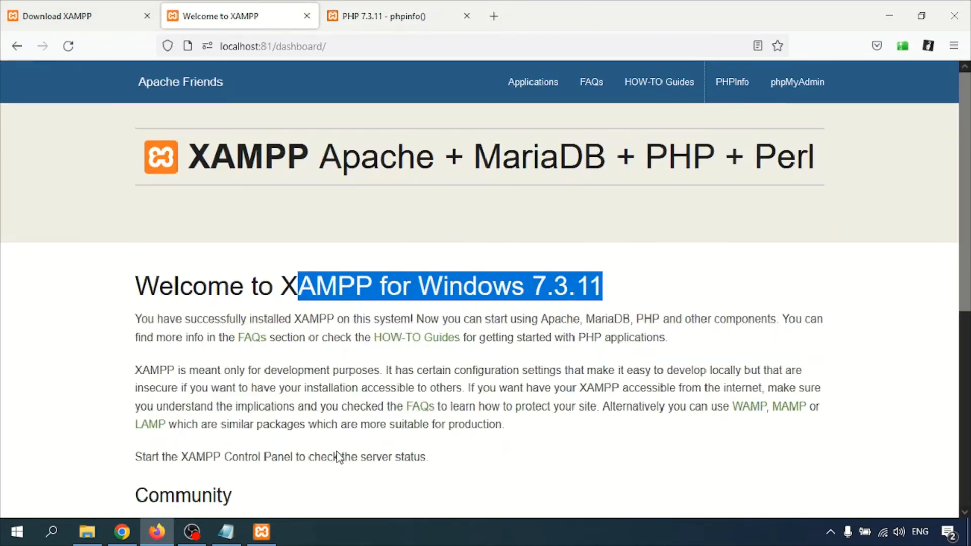
- Close the phpinfo tab and launch phpMyAdmin from the dashboard navigation bar
middle_click(373, 14)
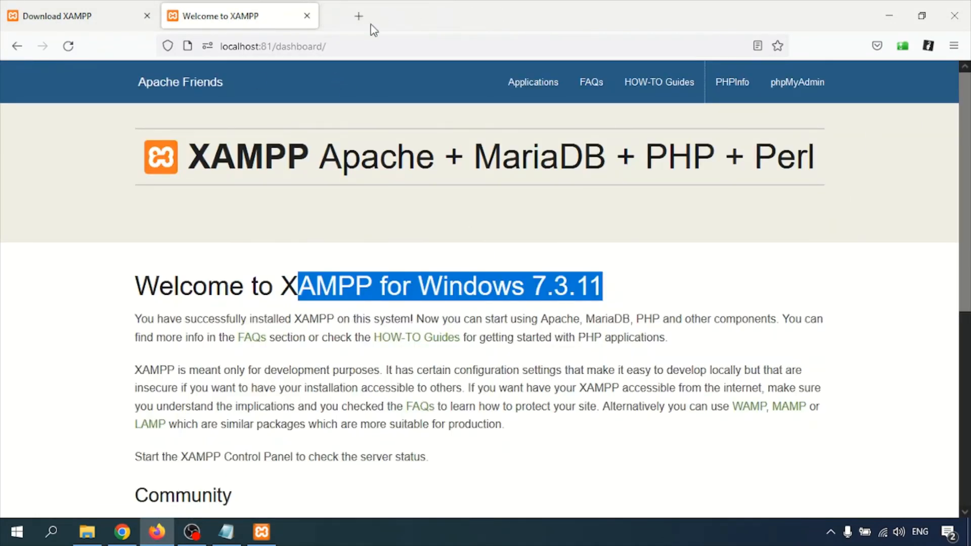
left_click(425, 352)
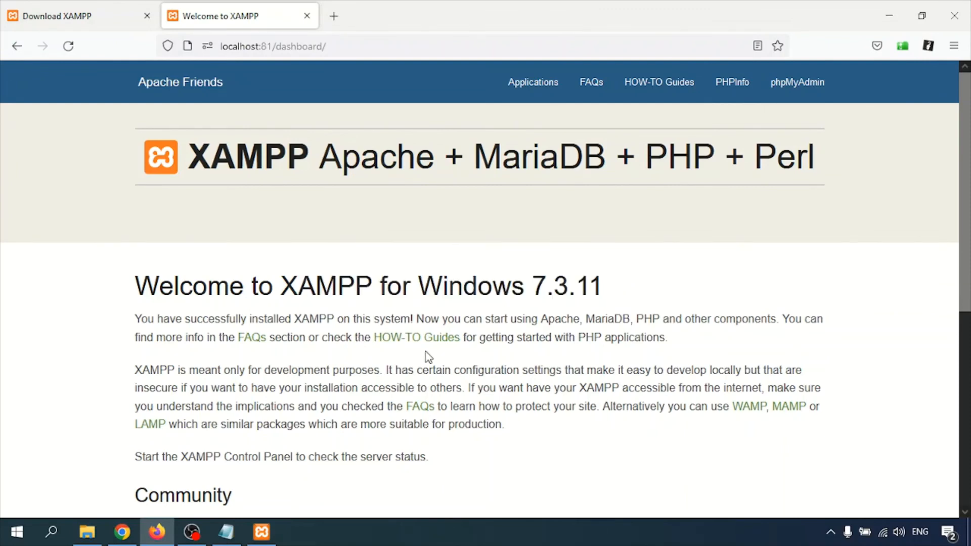
left_click(791, 90)
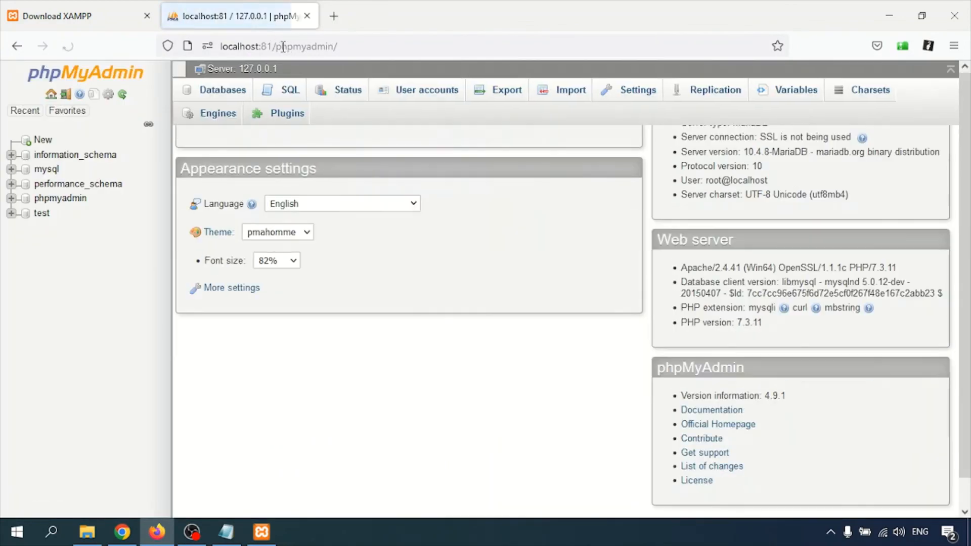
- Check the localhost:81/phpmyadmin/ address and scroll the MariaDB 10.4.8 server overview
left_click(292, 47)
left_click_drag(276, 47, 337, 46)
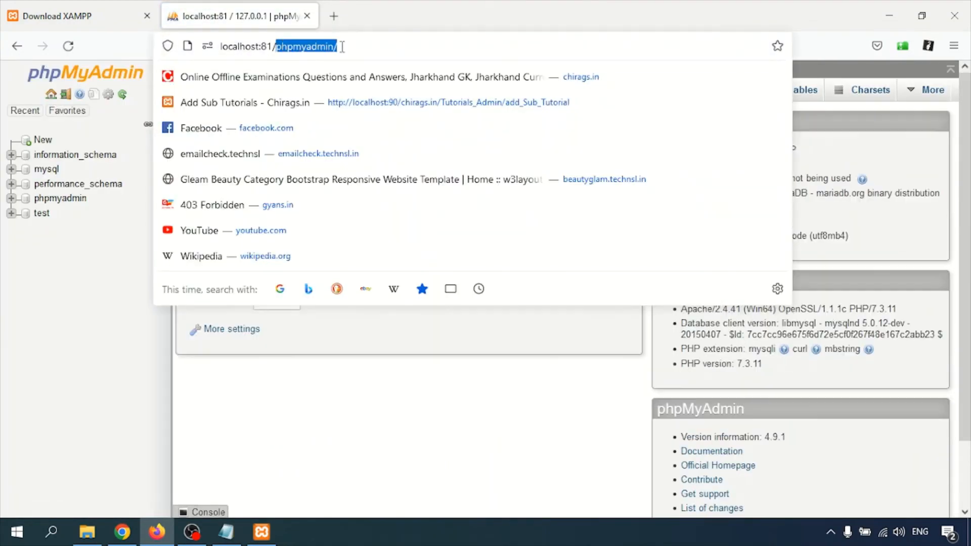
left_click(69, 356)
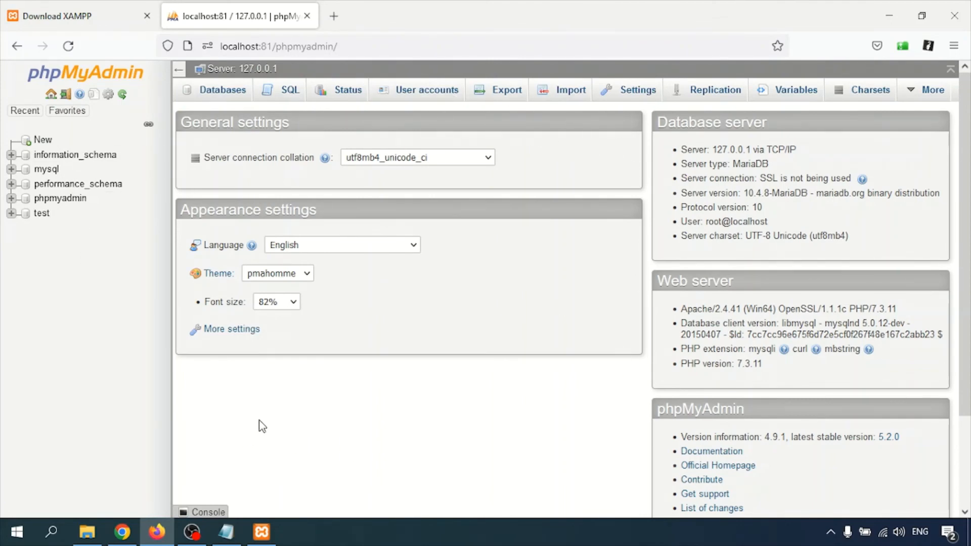
scroll(267, 414, "down", 2)
scroll(278, 408, "up", 2)
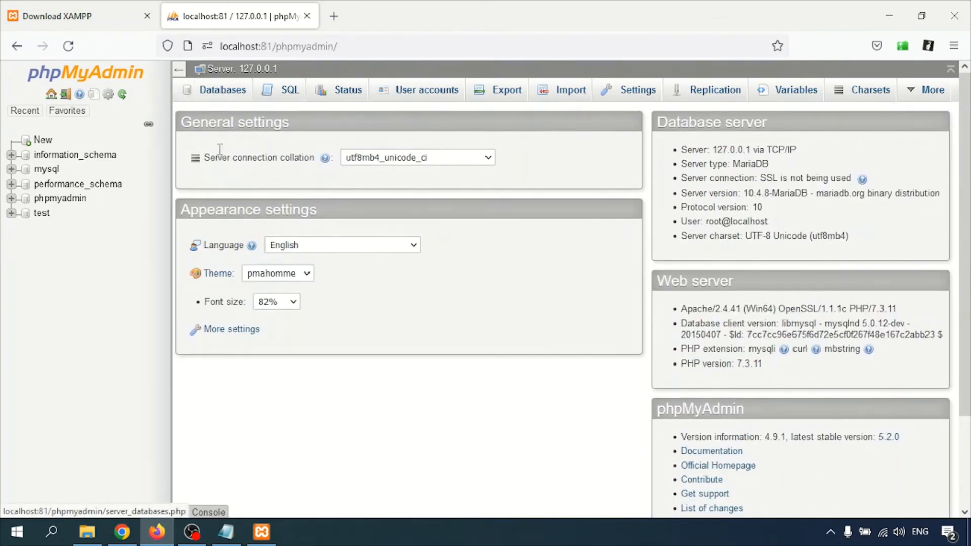